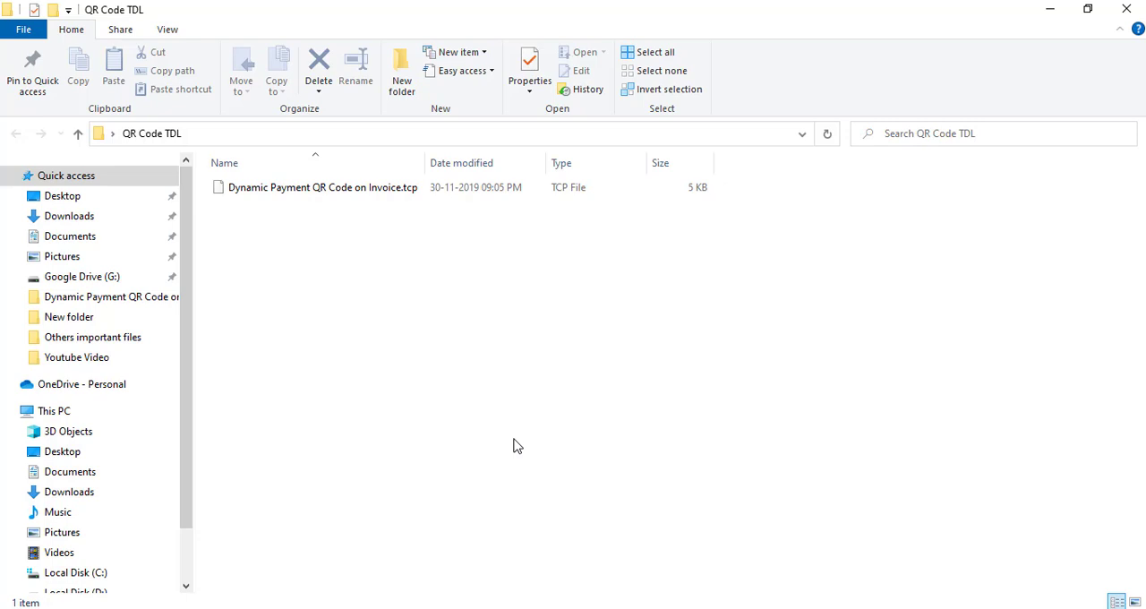
- Copy the full path of Dynamic Payment QR Code on Invoice.tcp in the QR Code TDL folder
{"action": "left_click", "coordinate": [388, 190]}
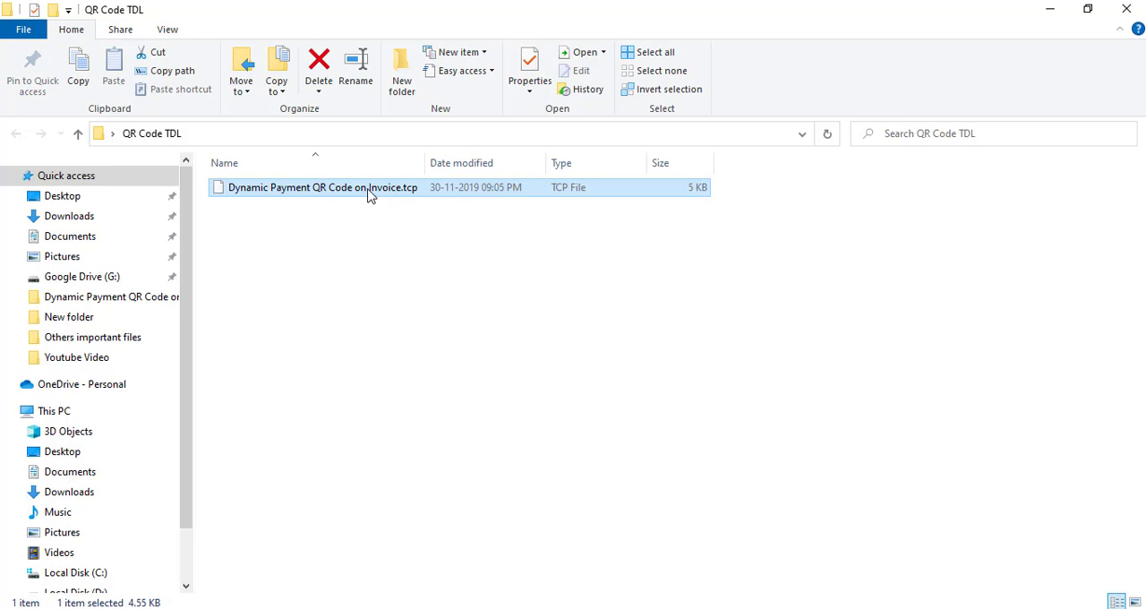
{"action": "left_click", "coordinate": [441, 136]}
{"action": "left_click", "coordinate": [336, 135]}
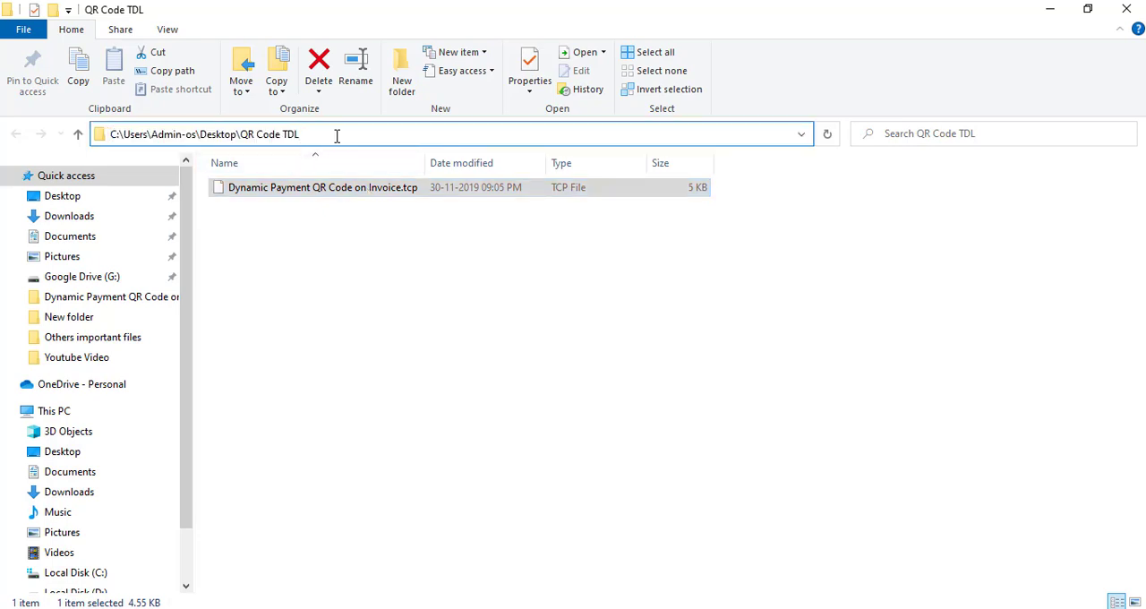
{"action": "type", "text": "\\"}
{"action": "key", "text": "Down"}
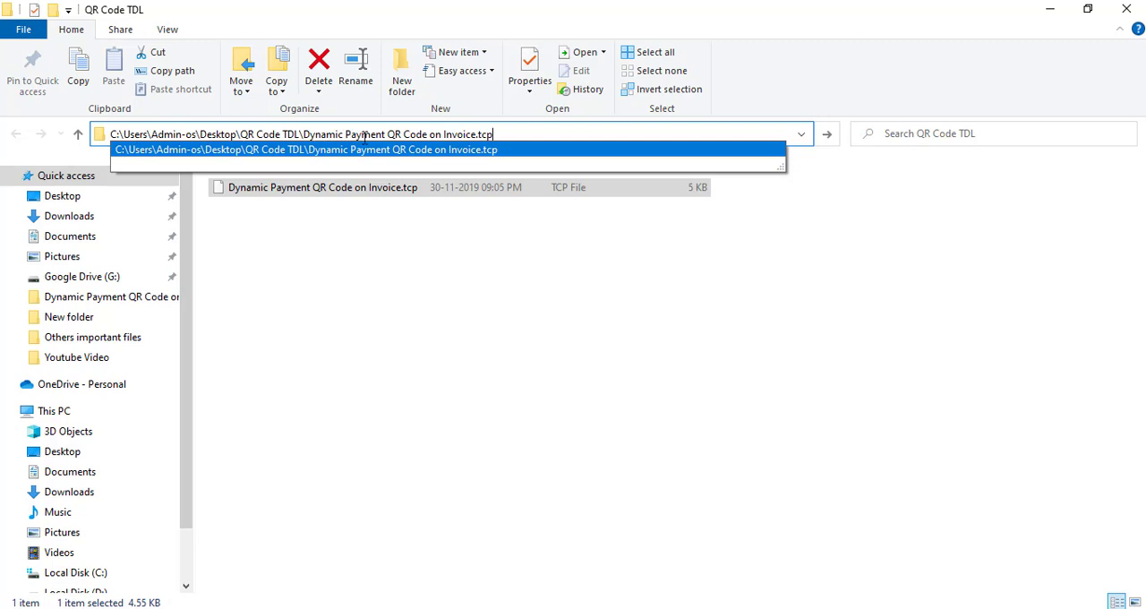
{"action": "left_click_drag", "start_coordinate": [502, 134], "coordinate": [111, 136]}
{"action": "key", "text": "ctrl+c"}
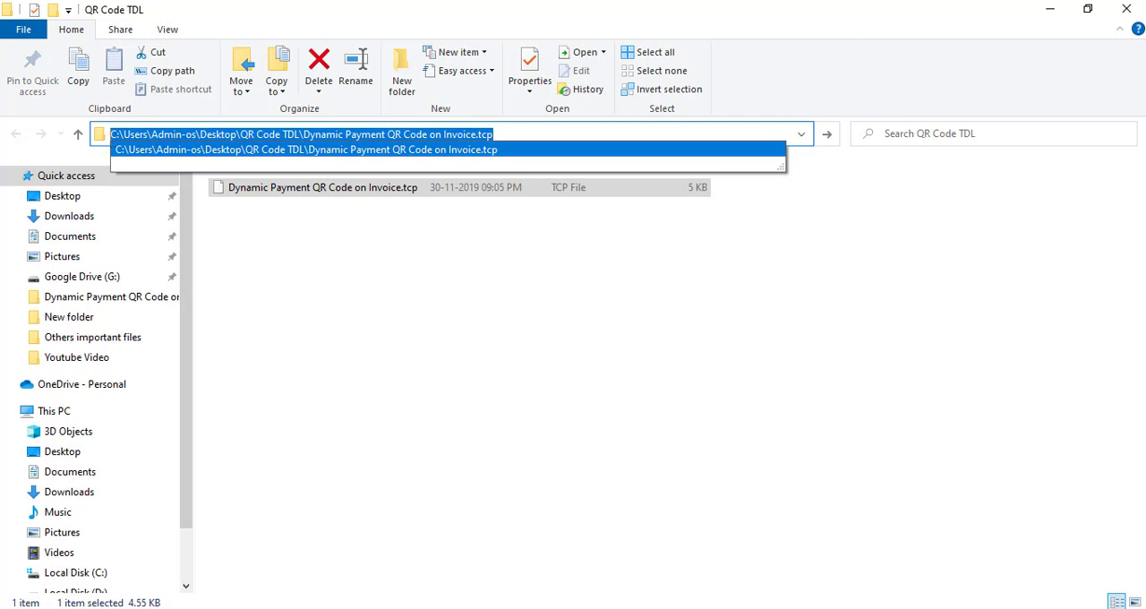
- Switch to TallyPrime and open the configuration for managing local TDL files
{"action": "left_click", "coordinate": [300, 608]}
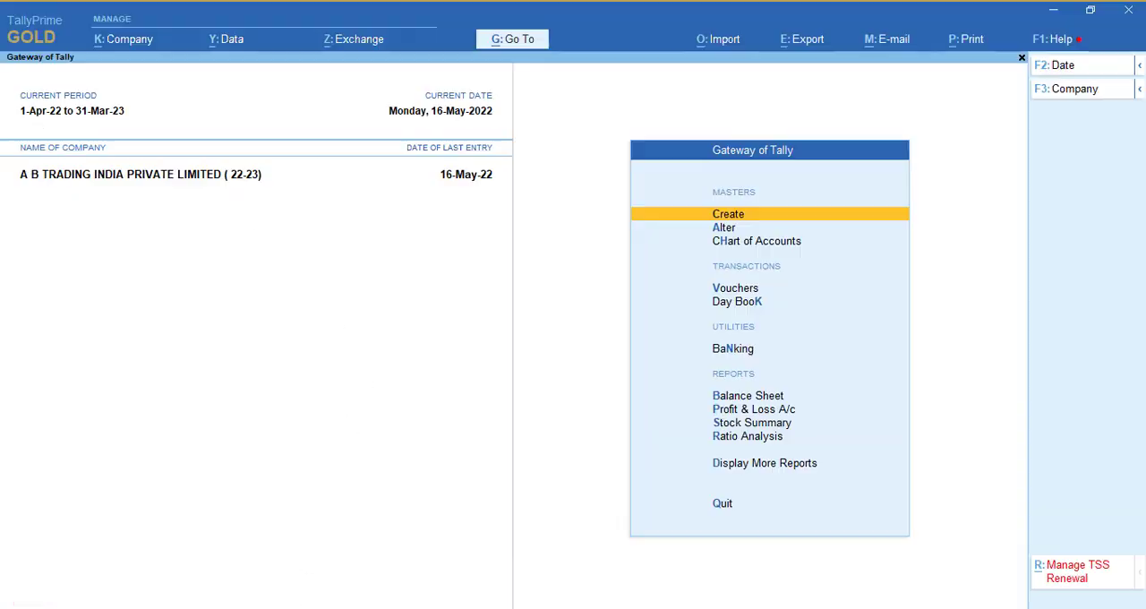
{"action": "left_click", "coordinate": [1054, 47]}
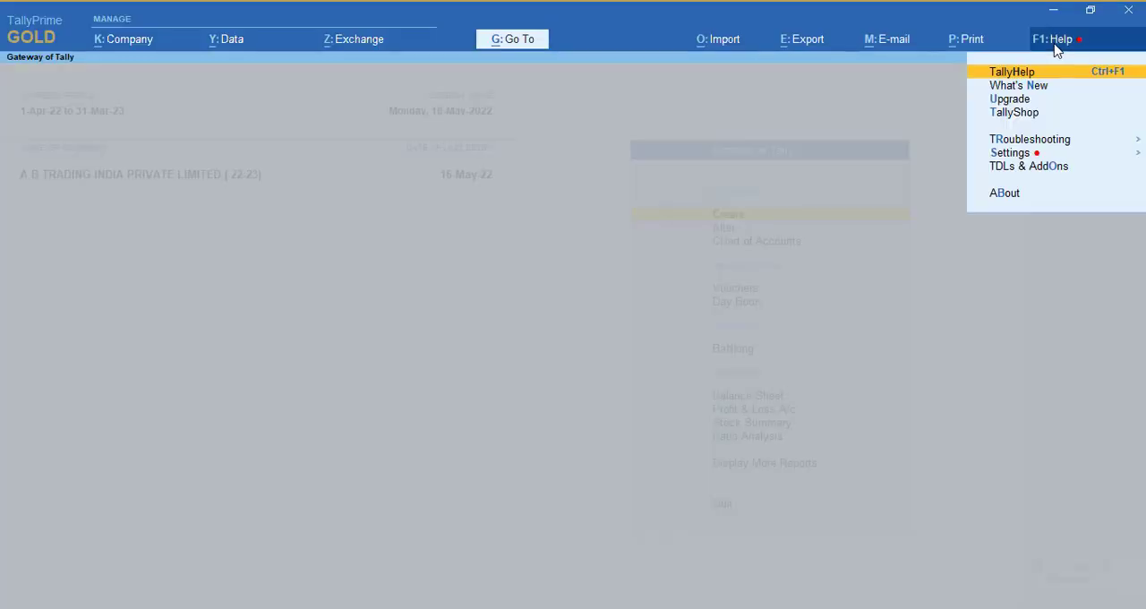
{"action": "left_click", "coordinate": [1041, 170]}
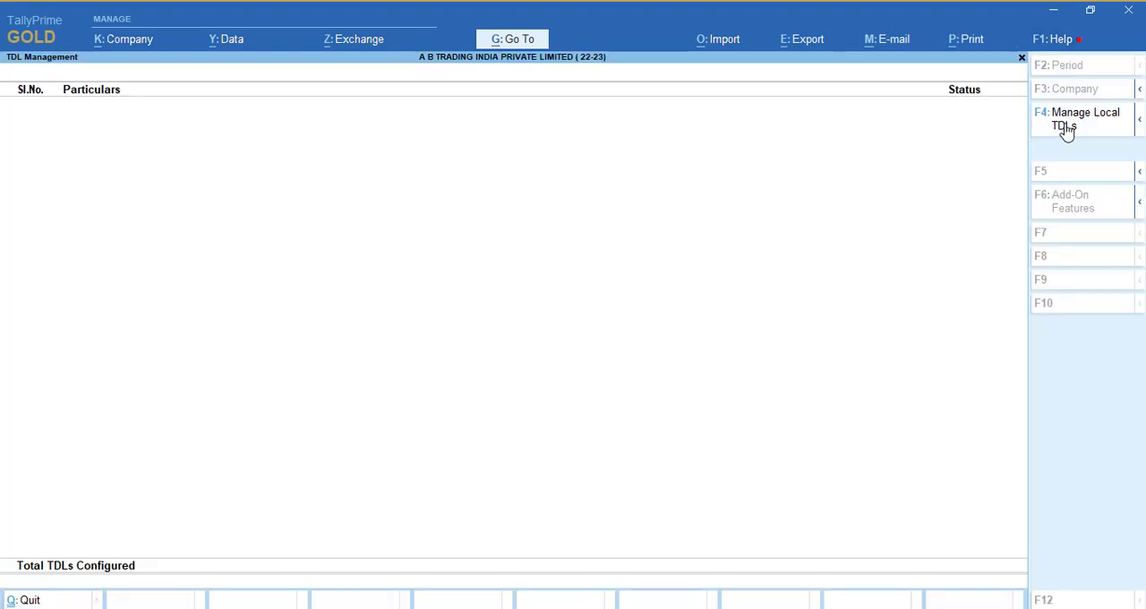
{"action": "left_click", "coordinate": [1066, 130]}
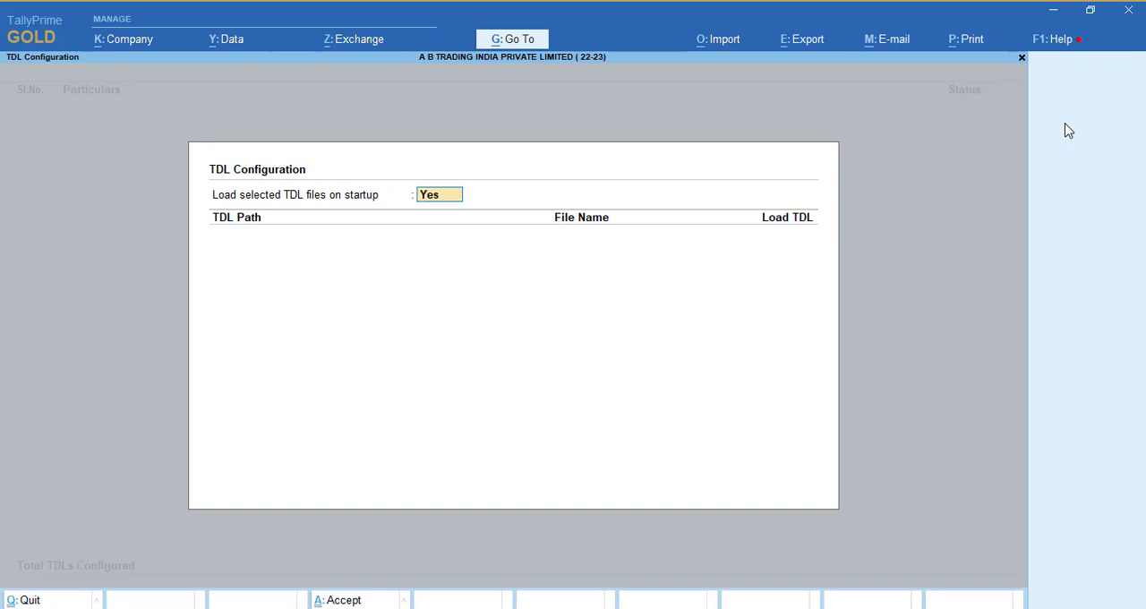
- Add Dynamic Payment QR Code on Invoice.tcp by its copied path, keep loading on startup at Yes, and return to the Gateway of Tally
{"action": "key", "text": "Return"}
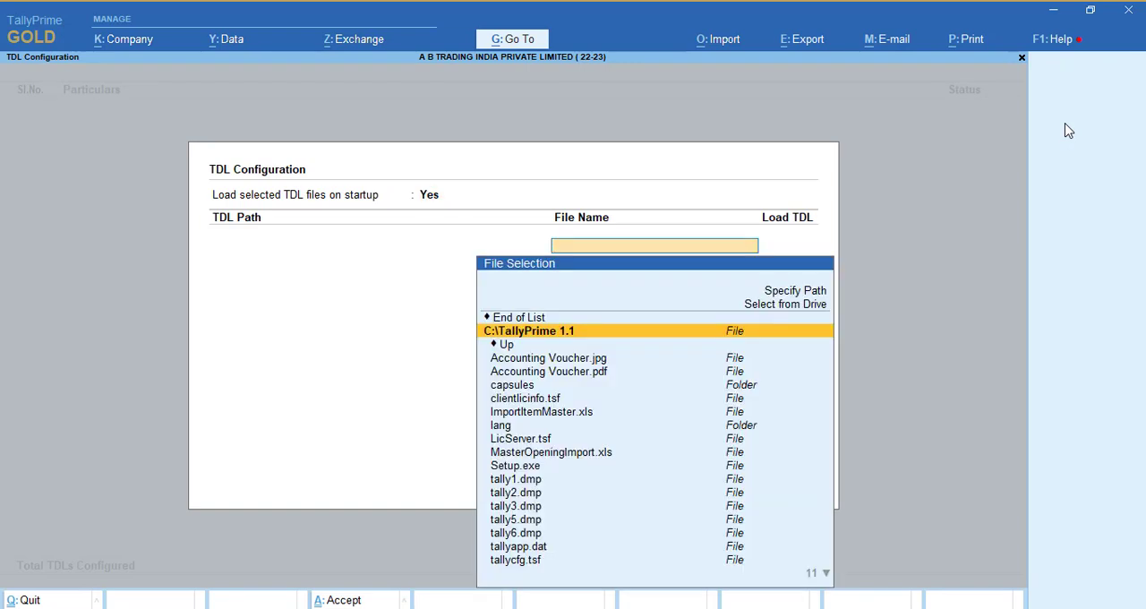
{"action": "key", "text": "ctrl"}
{"action": "key", "text": "ctrl+v"}
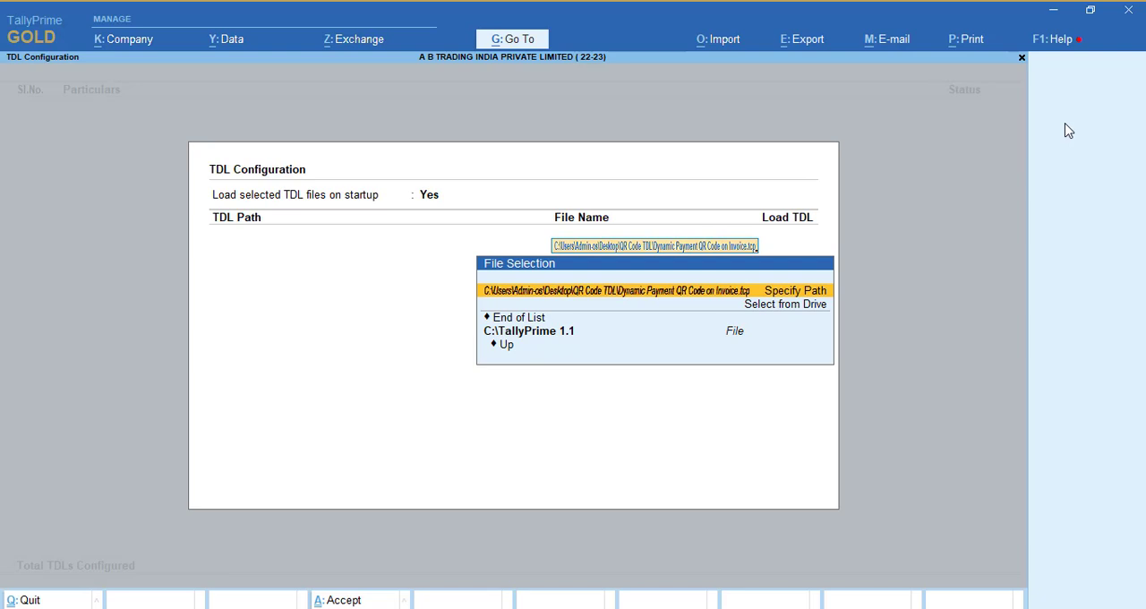
{"action": "key", "text": "Return"}
{"action": "key", "text": "Return"}
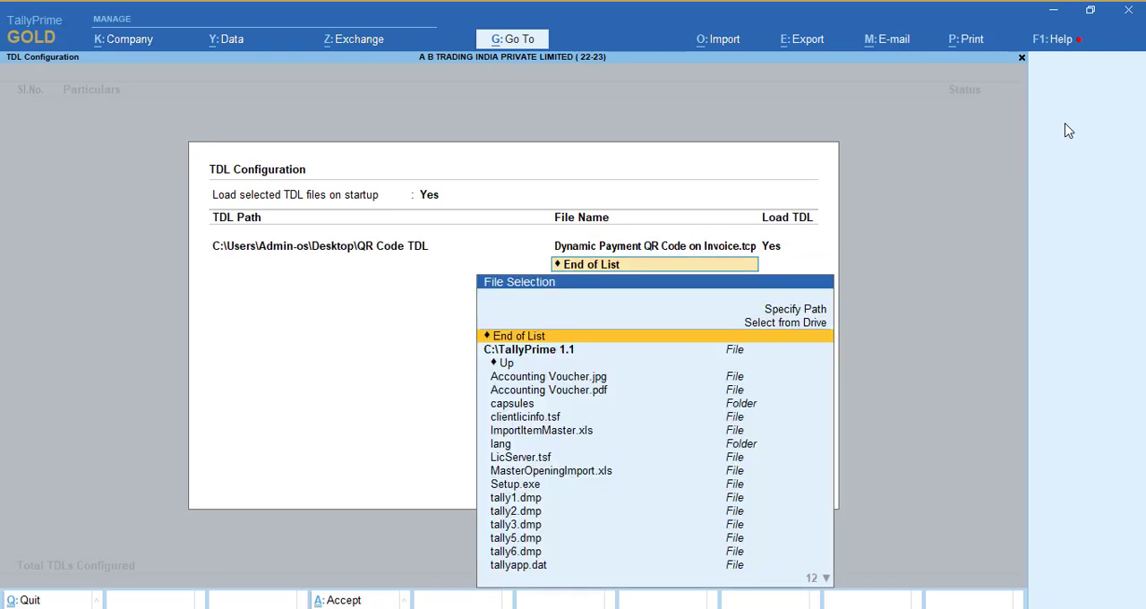
{"action": "key", "text": "Return"}
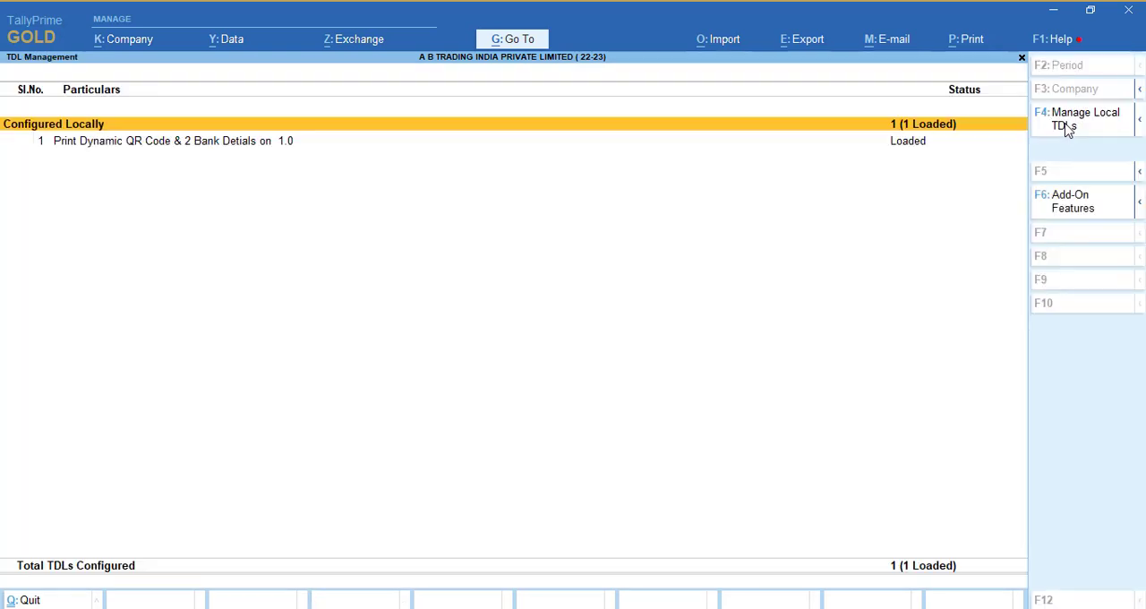
{"action": "key", "text": "Down"}
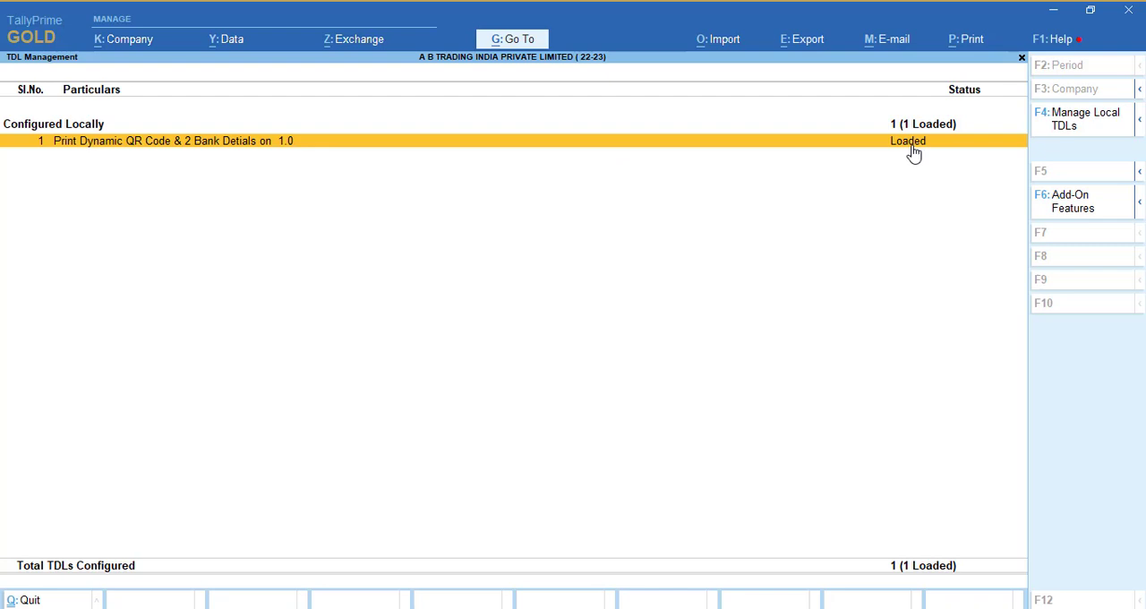
{"action": "key", "text": "Escape"}
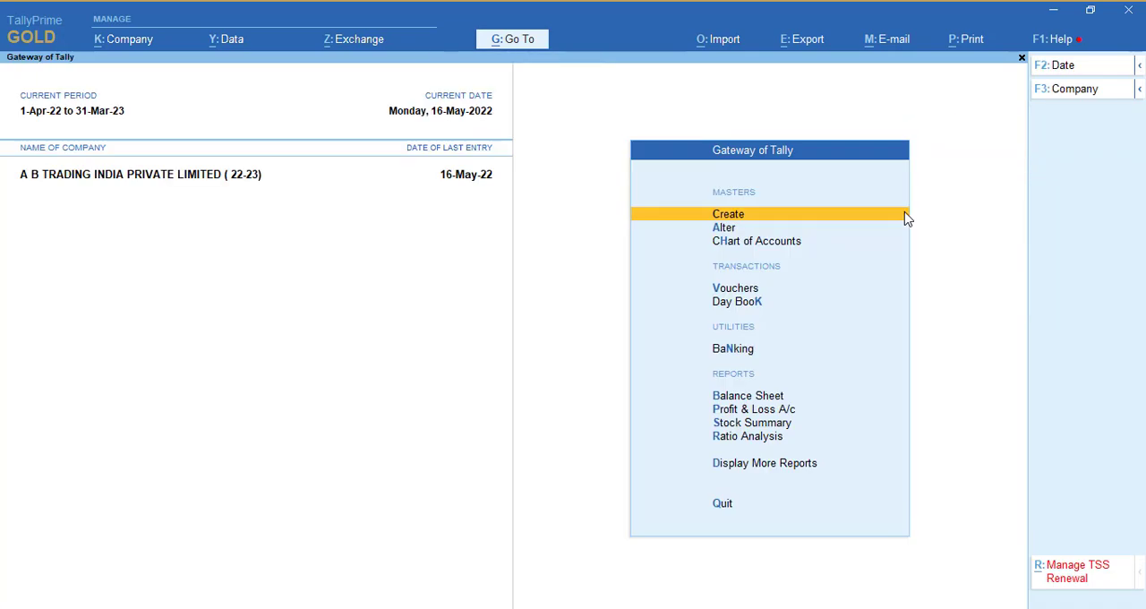
- Open the XYZ COMPANY PVT.TLD sales voucher dated 16-May-22 from the Day Book
{"action": "key", "text": "d"}
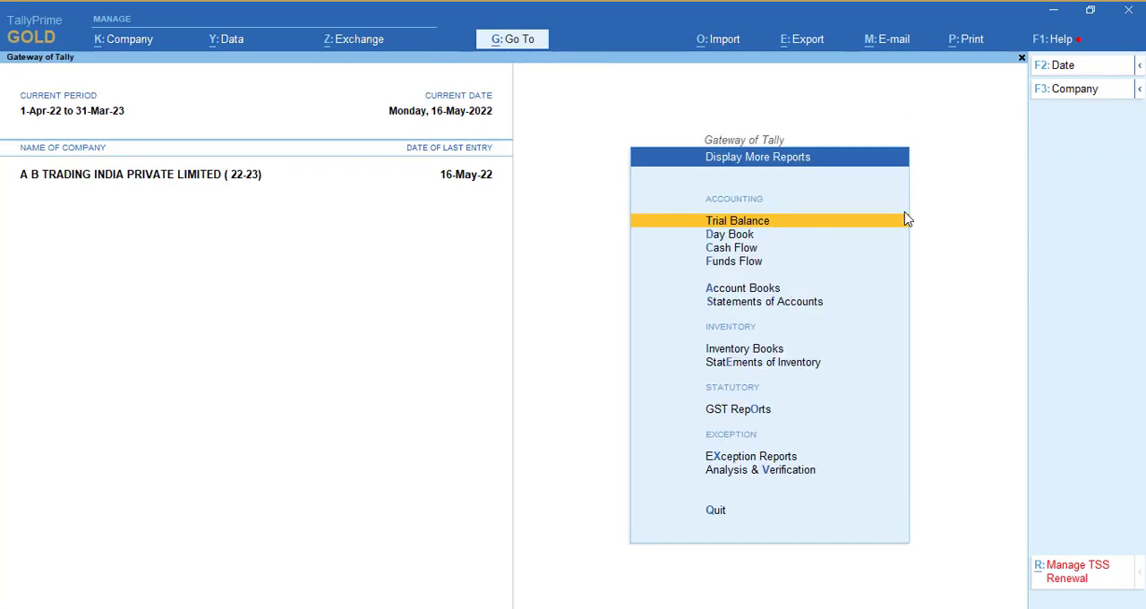
{"action": "key", "text": "d"}
{"action": "key", "text": "Return"}
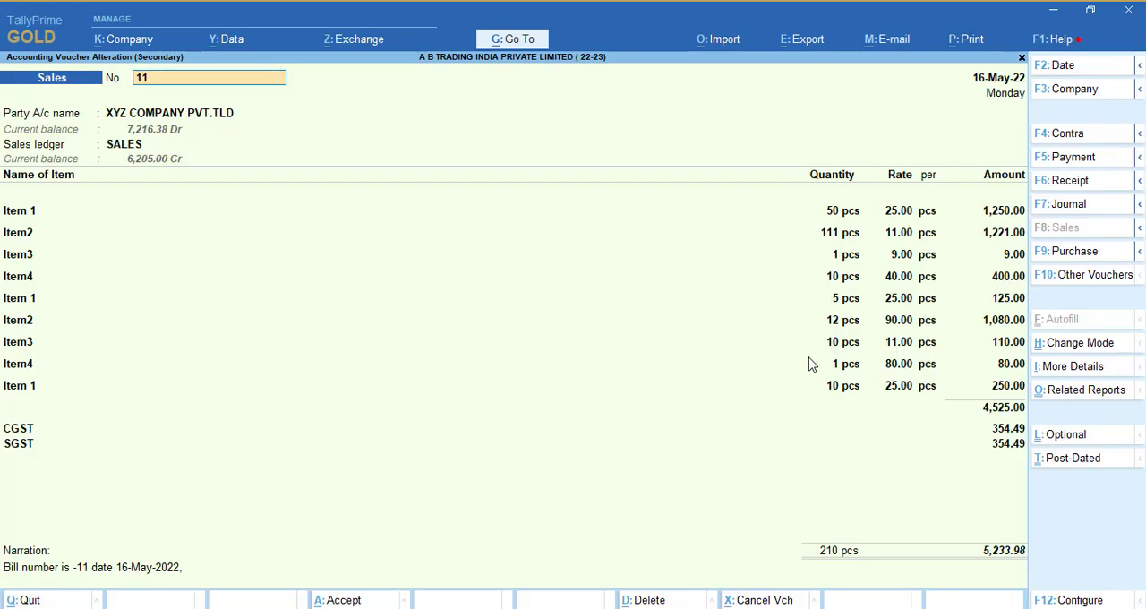
- Preview the sales voucher's printed tax invoice, examine its bank details section, and return to the voucher
{"action": "key", "text": "alt+p"}
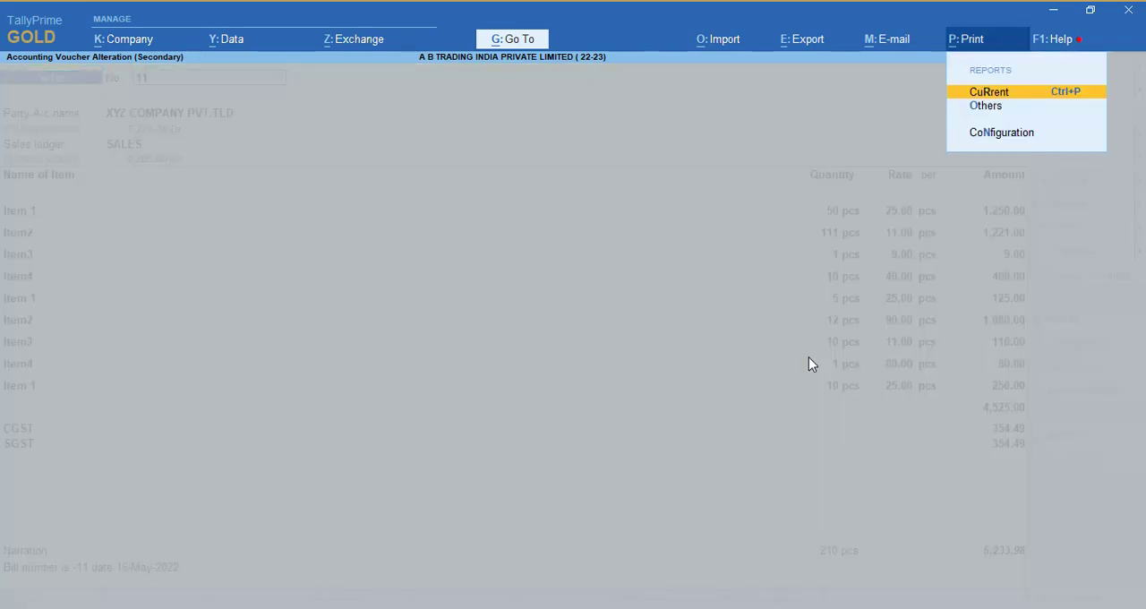
{"action": "key", "text": "Return"}
{"action": "key", "text": "Return"}
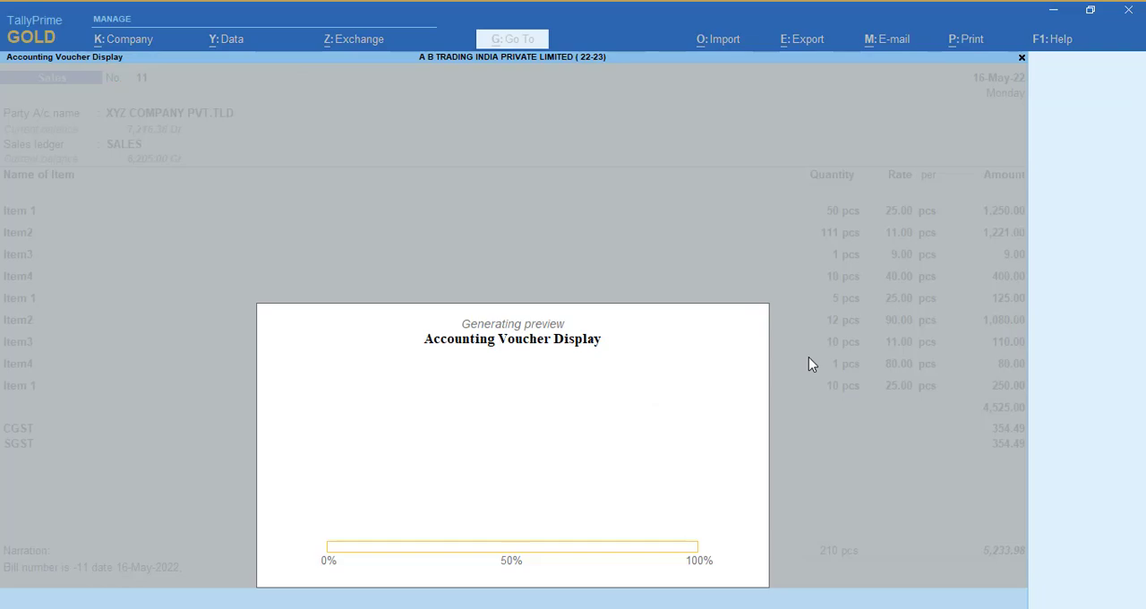
{"action": "key", "text": "Return"}
{"action": "scroll", "coordinate": [812, 364], "scroll_direction": "down", "scroll_amount": 5}
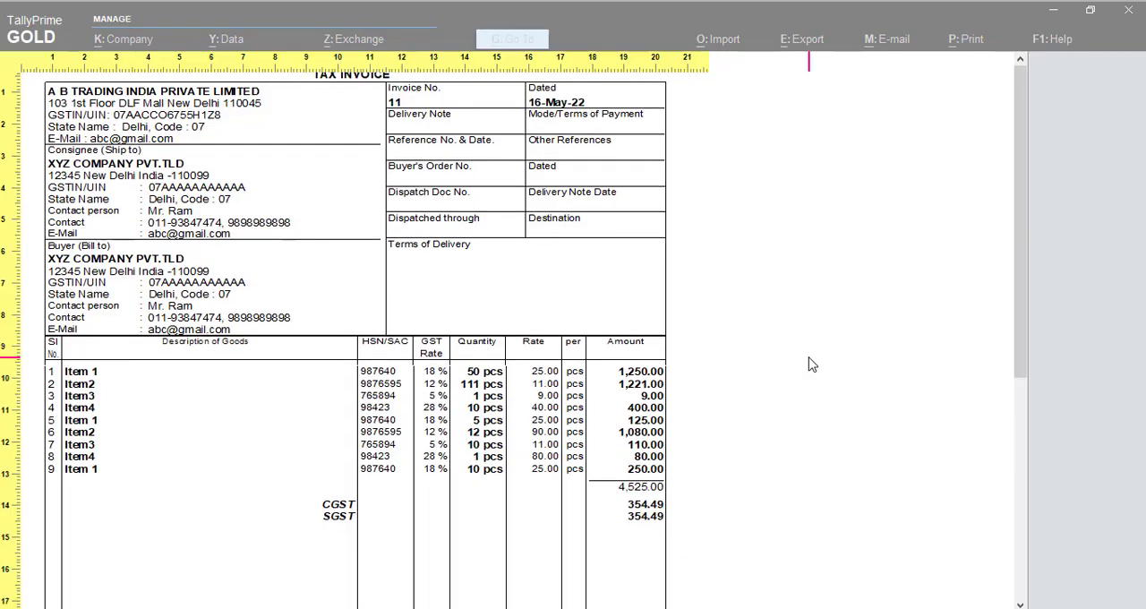
{"action": "scroll", "coordinate": [812, 364], "scroll_direction": "down", "scroll_amount": 5}
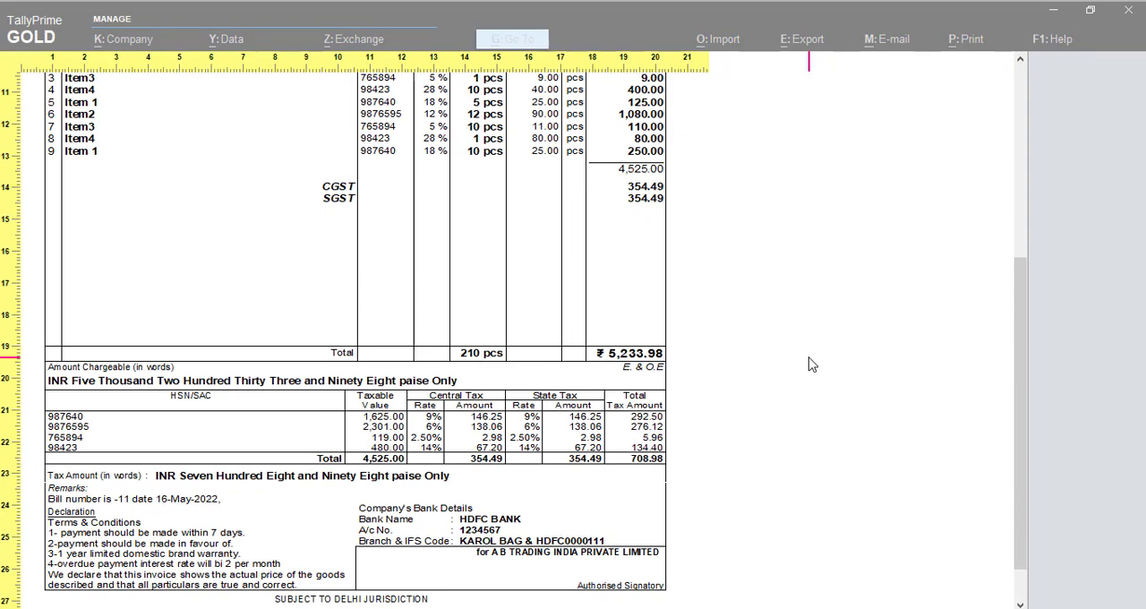
{"action": "key", "text": "Escape"}
{"action": "key", "text": "Escape"}
{"action": "key", "text": "Escape"}
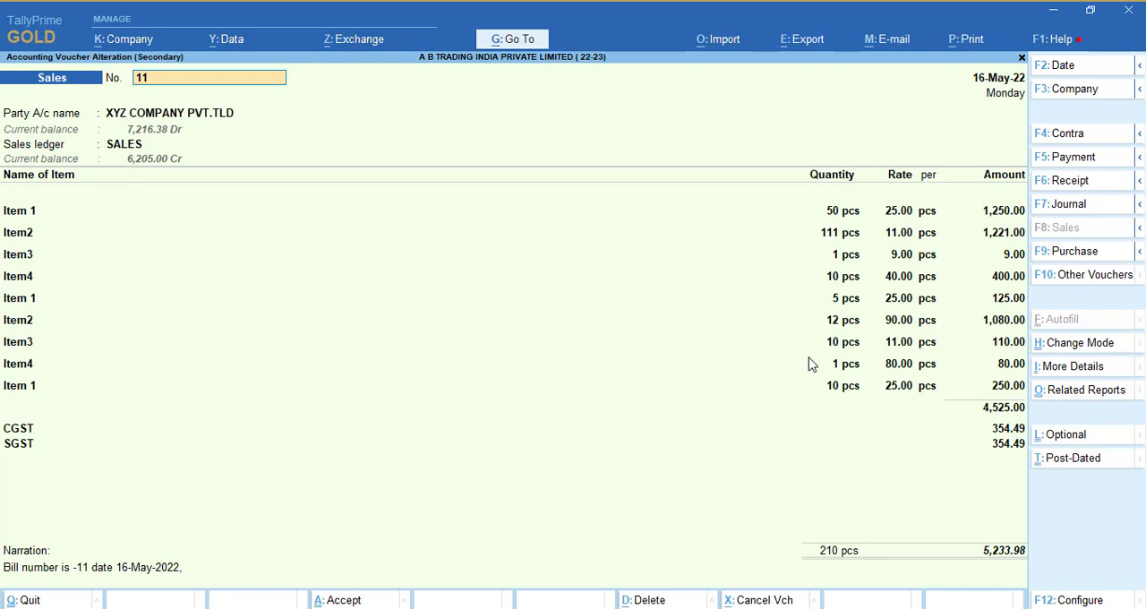
- Set Print Dynamic QR Code on Invoices to Yes in the TDL add-on features
{"action": "left_click", "coordinate": [1063, 42]}
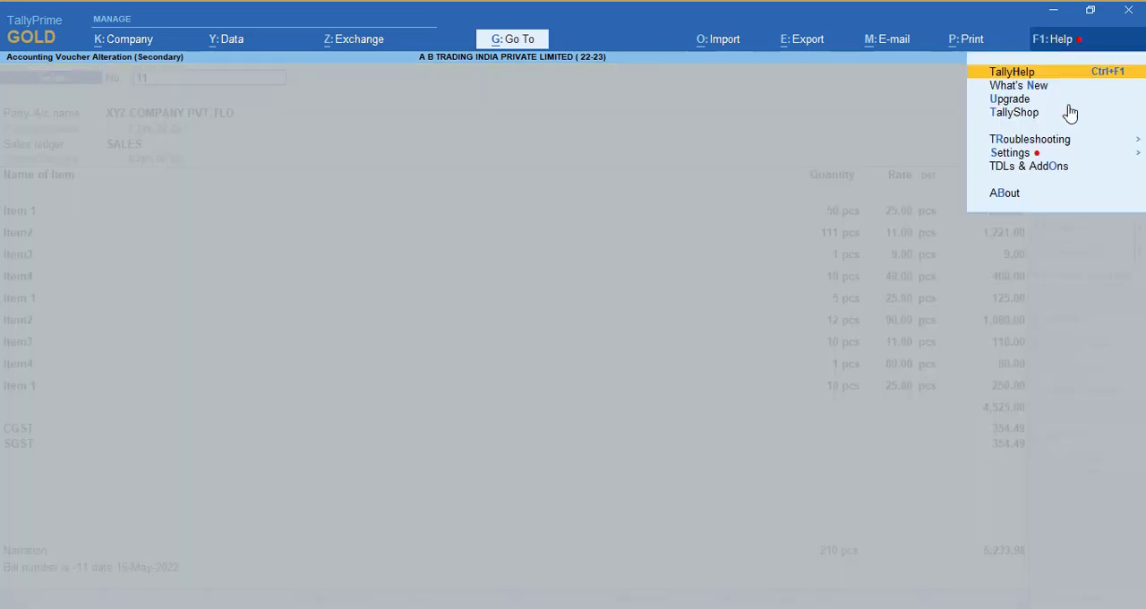
{"action": "left_click", "coordinate": [1028, 168]}
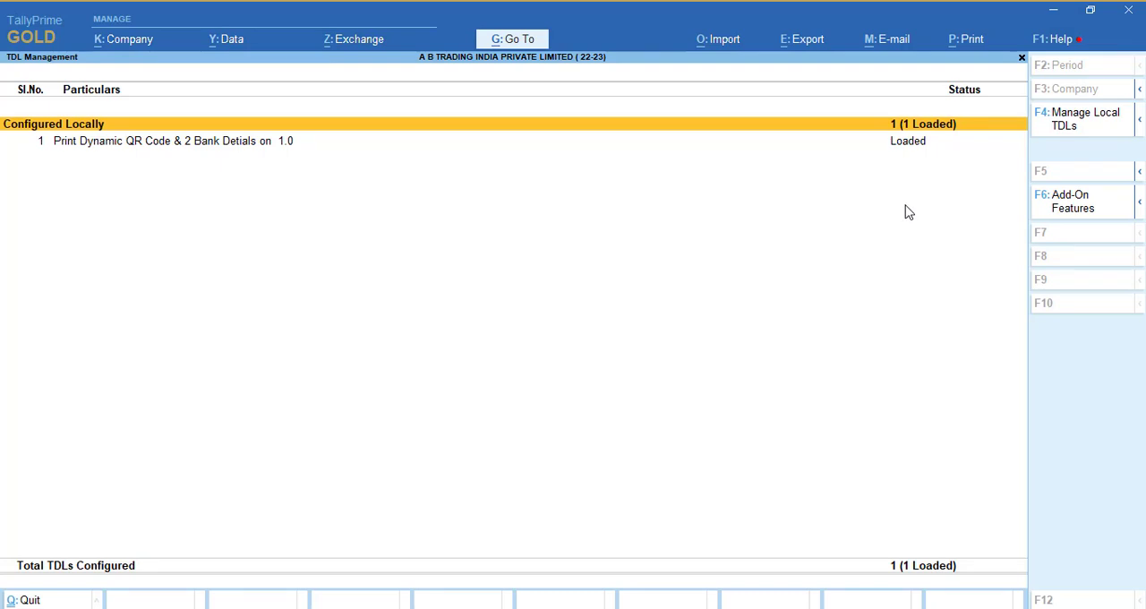
{"action": "left_click", "coordinate": [1066, 215]}
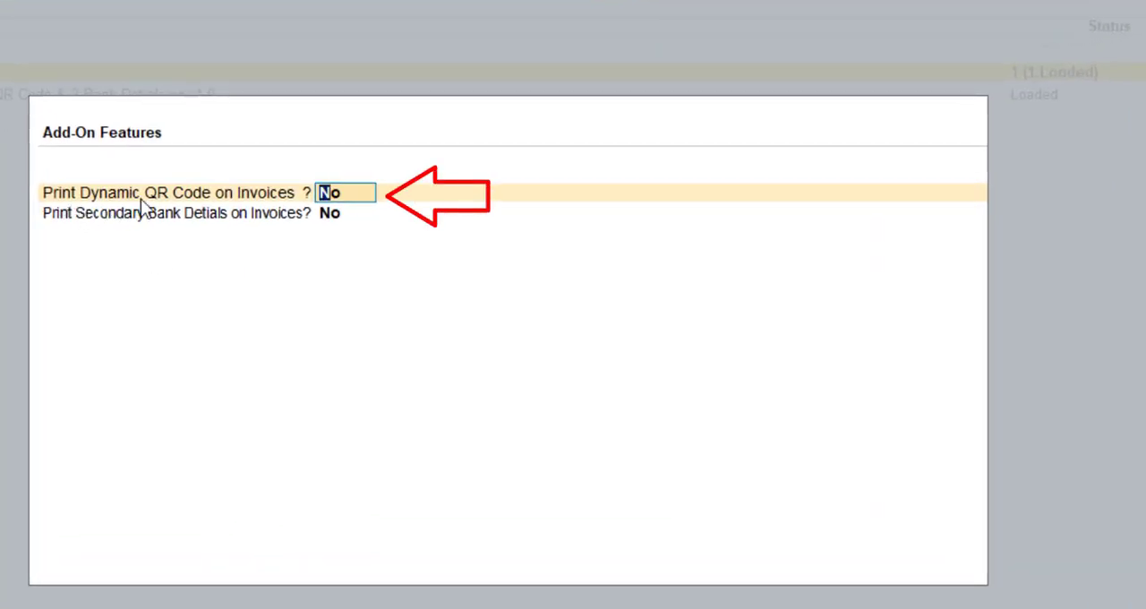
{"action": "type", "text": "y"}
{"action": "key", "text": "Return"}
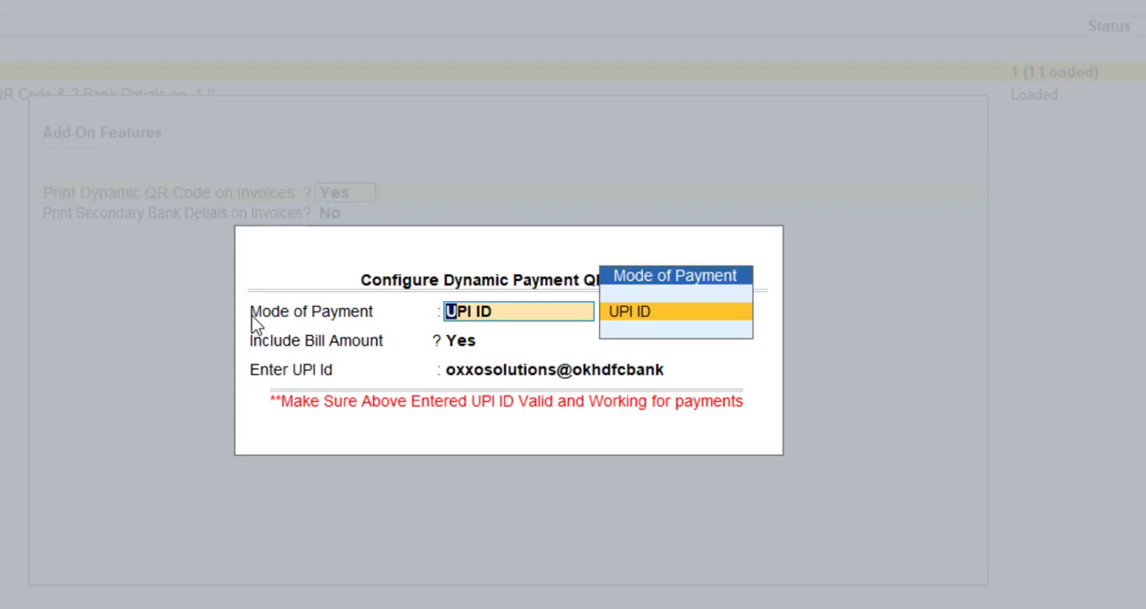
- Configure the payment QR code with UPI ID mode, bill amount included and the existing UPI ID, keep secondary bank details at No, and accept
{"action": "left_click", "coordinate": [644, 314]}
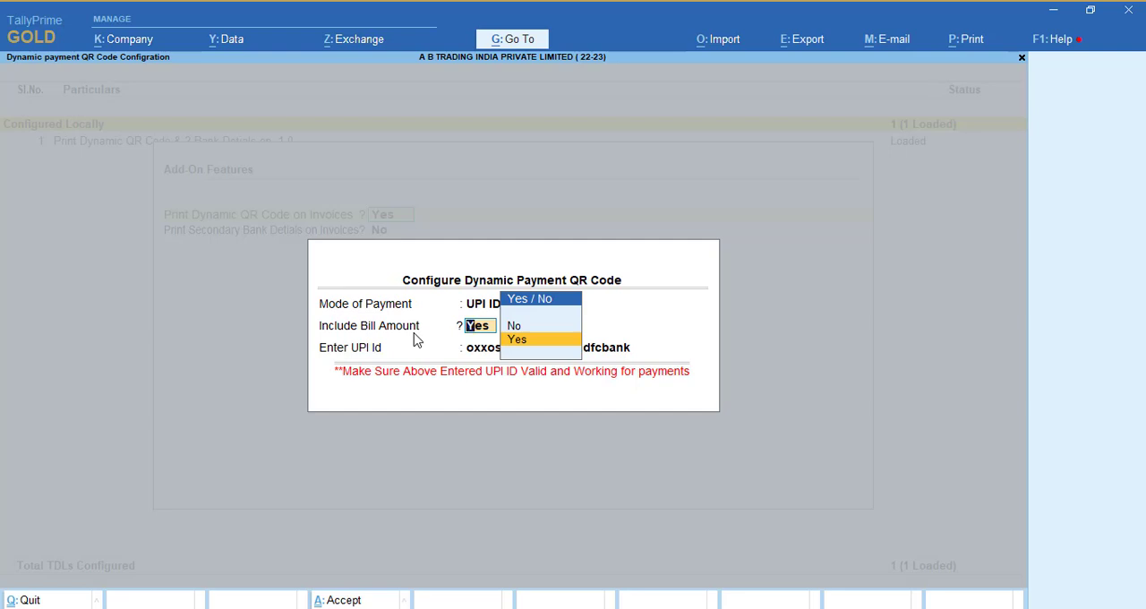
{"action": "key", "text": "Return"}
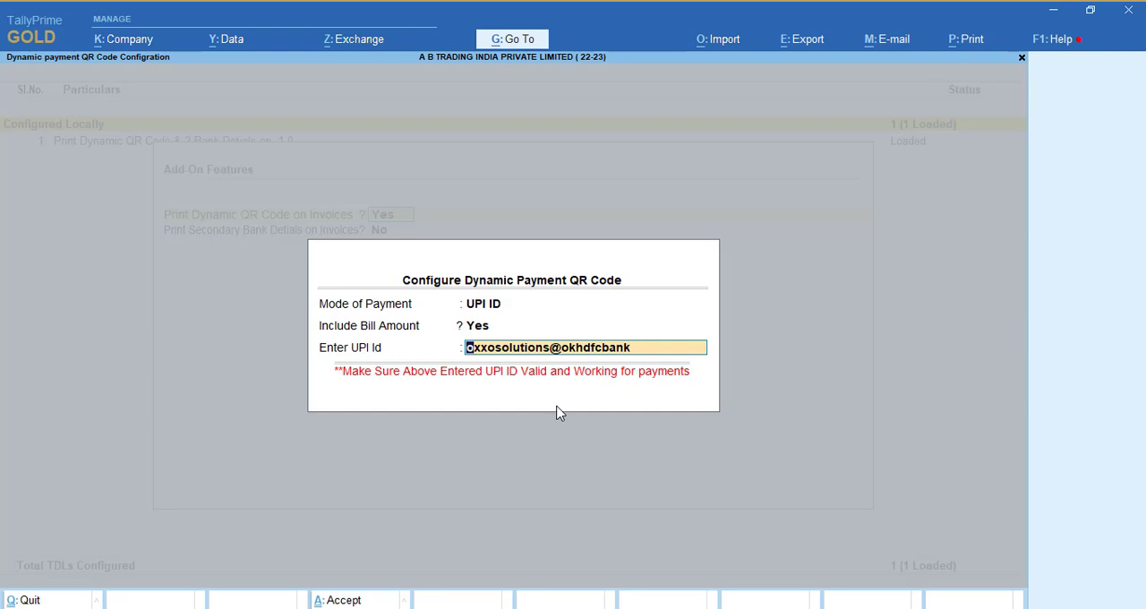
{"action": "key", "text": "Return"}
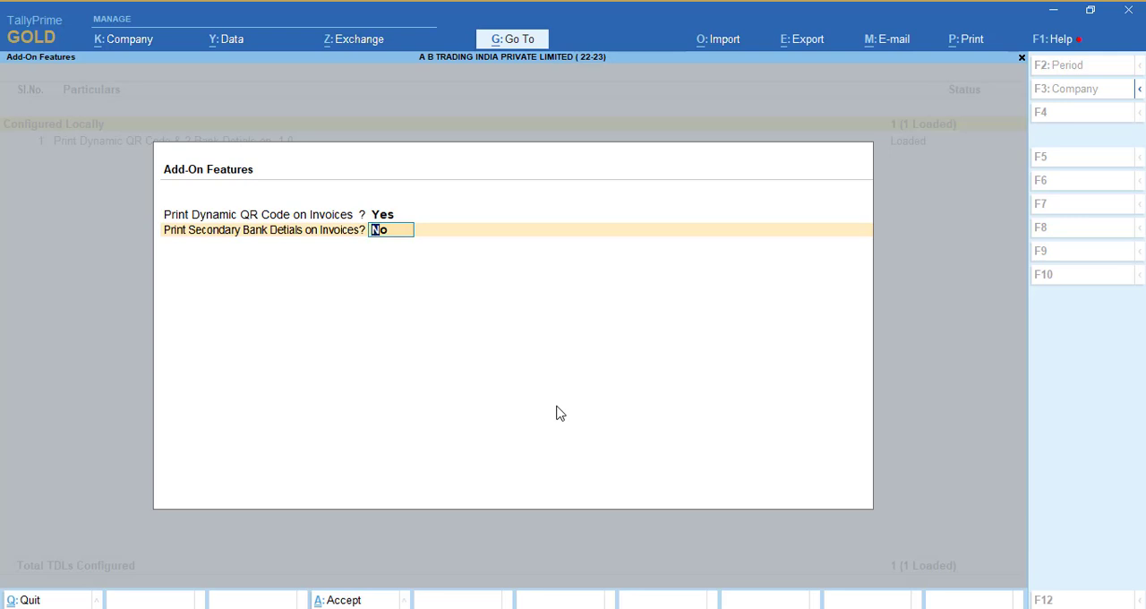
{"action": "key", "text": "Return"}
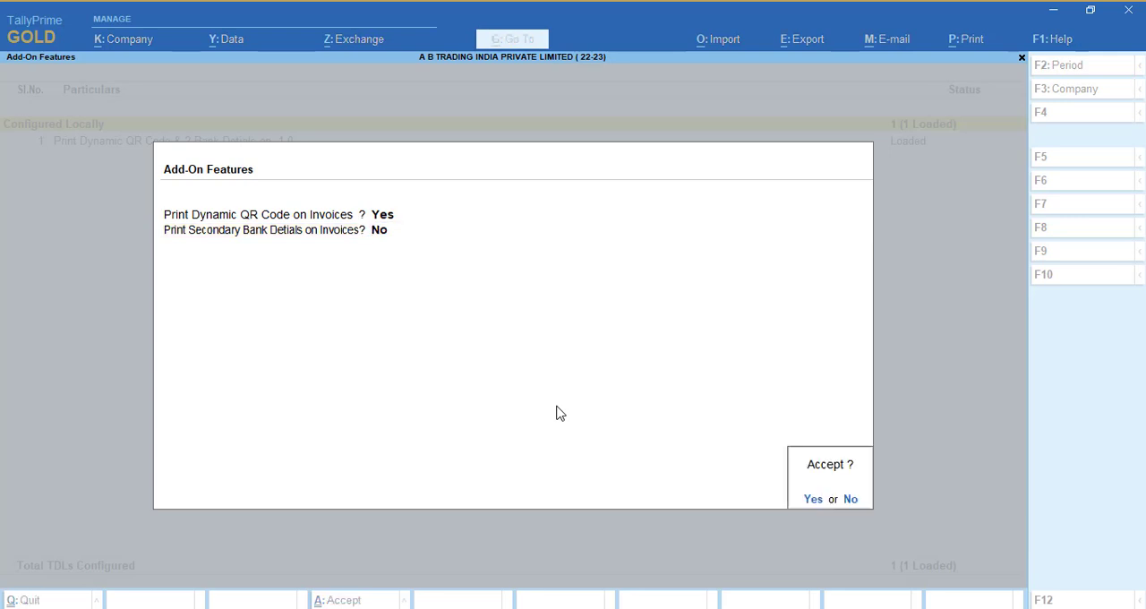
{"action": "key", "text": "Return"}
{"action": "key", "text": "Escape"}
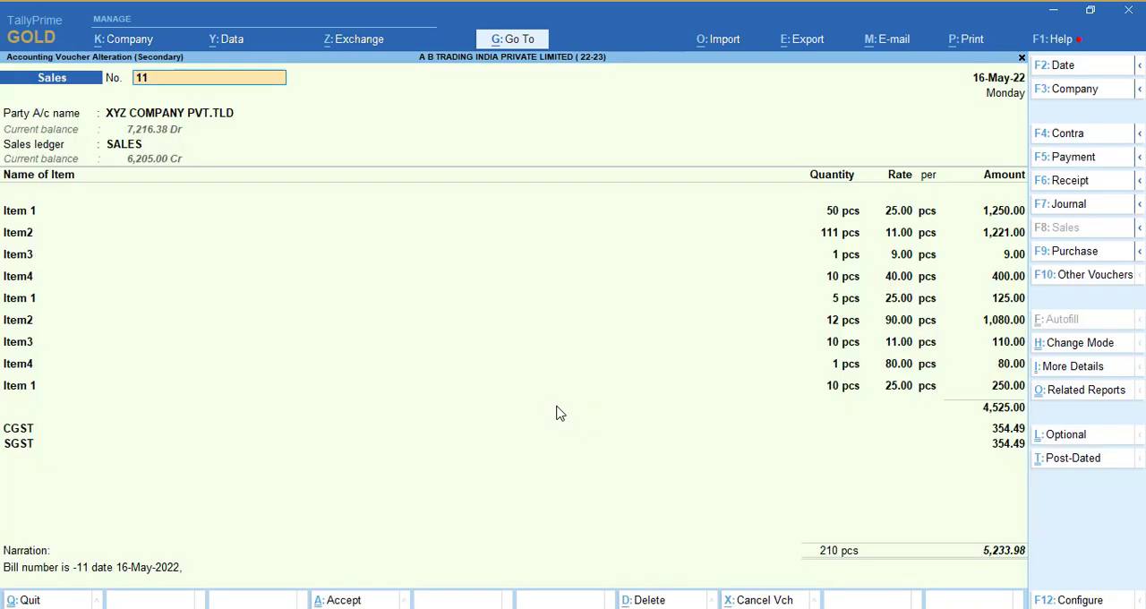
- Preview the tax invoice with the add-on enabled, inspect the payment QR code and bank details enlarged, and return to the voucher
{"action": "key", "text": "alt+p"}
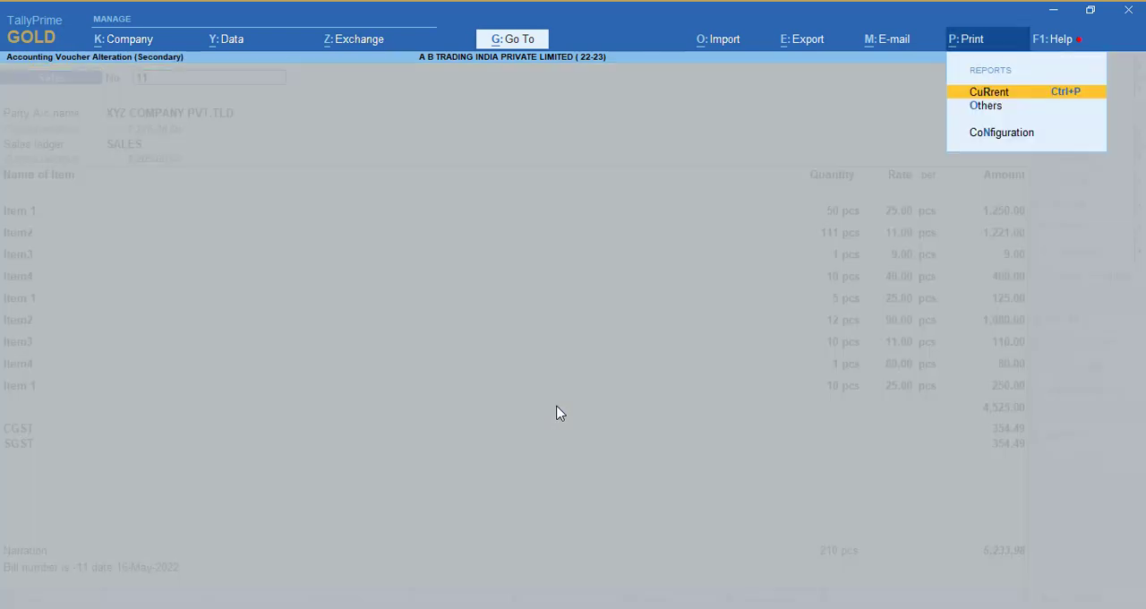
{"action": "key", "text": "Return"}
{"action": "key", "text": "i"}
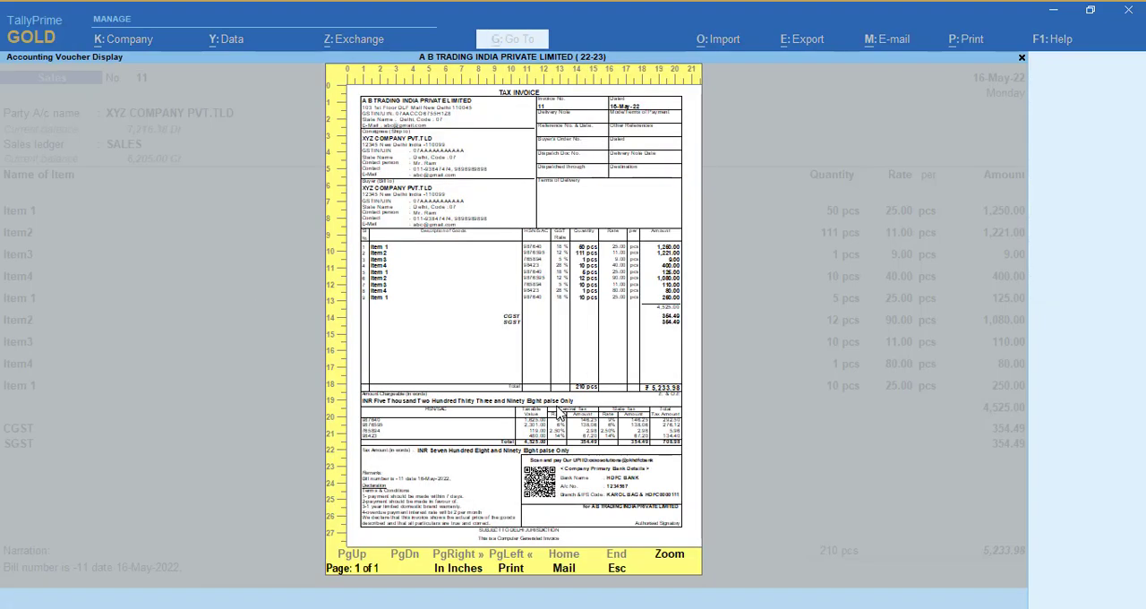
{"action": "key", "text": "alt+z"}
{"action": "key", "text": "Down"}
{"action": "key", "text": "Down"}
{"action": "key", "text": "Down"}
{"action": "key", "text": "Down"}
{"action": "key", "text": "Down"}
{"action": "key", "text": "Down"}
{"action": "key", "text": "Down"}
{"action": "key", "text": "Down"}
{"action": "key", "text": "Down"}
{"action": "key", "text": "Down"}
{"action": "key", "text": "Down"}
{"action": "key", "text": "Down"}
{"action": "key", "text": "Down"}
{"action": "key", "text": "Down"}
{"action": "key", "text": "Down"}
{"action": "key", "text": "Down"}
{"action": "key", "text": "Down"}
{"action": "key", "text": "Down"}
{"action": "key", "text": "Down"}
{"action": "key", "text": "Down"}
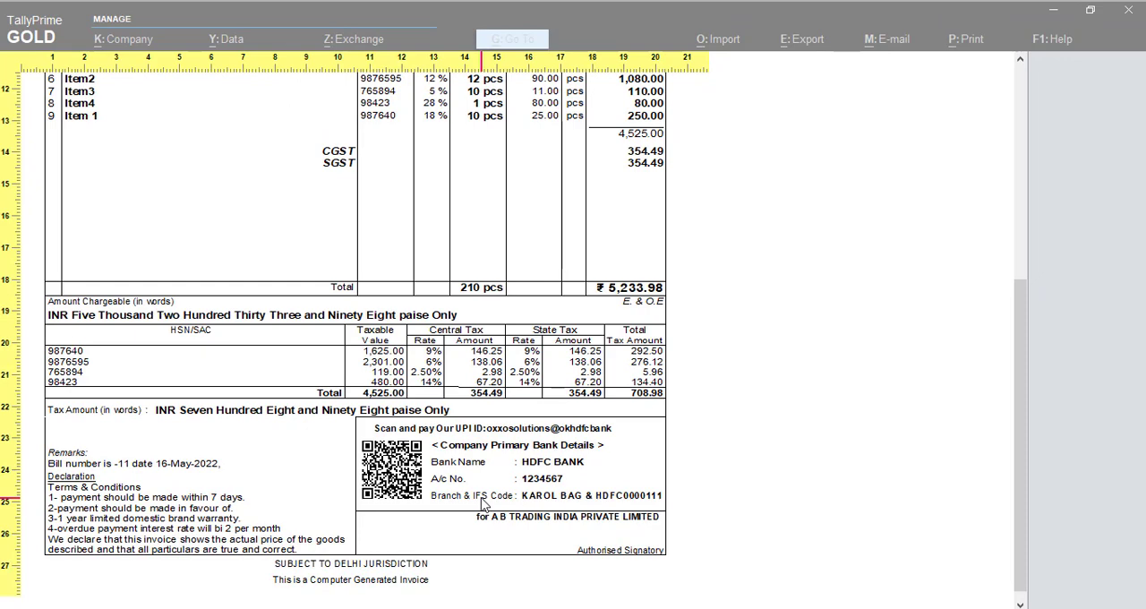
{"action": "left_click", "coordinate": [482, 504]}
{"action": "key", "text": "Escape"}
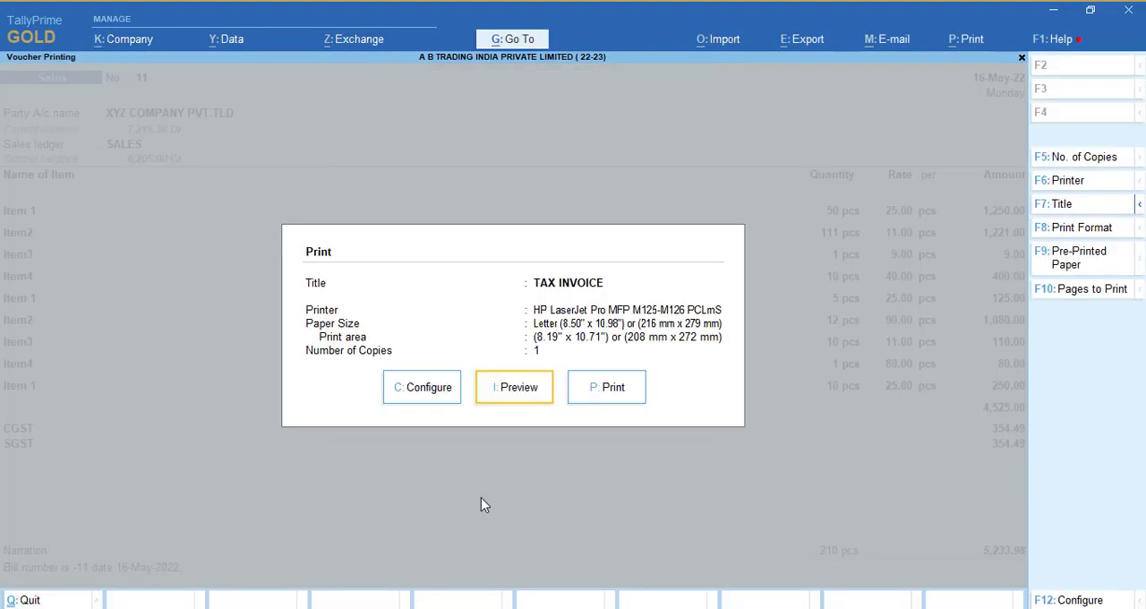
{"action": "key", "text": "Escape"}
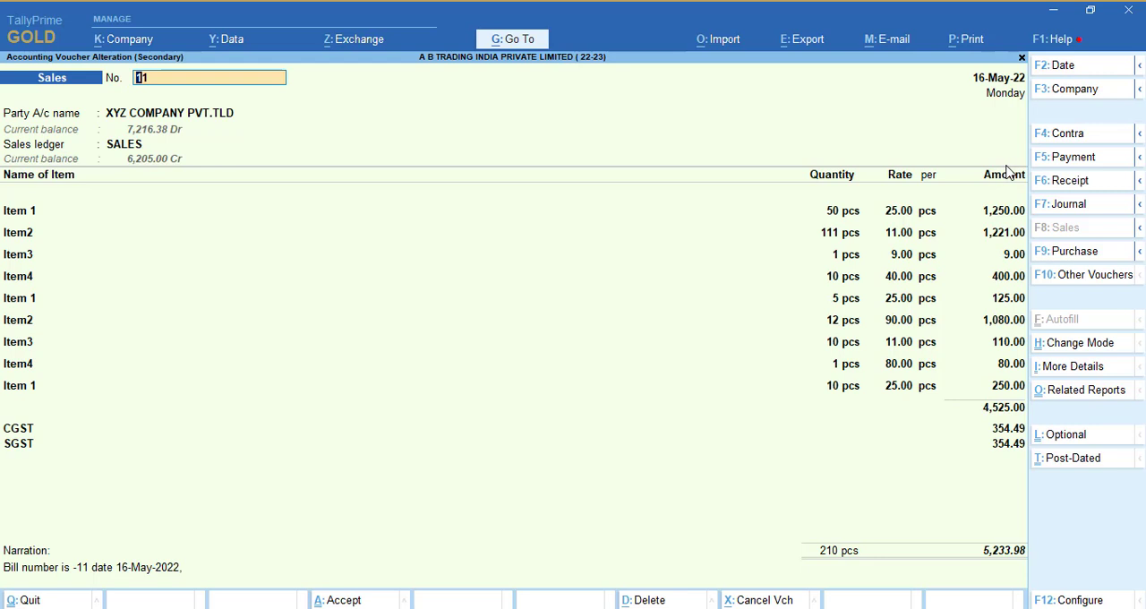
- In the TDL add-on features, keep the existing QR code settings and set Print Secondary Bank Details on Invoices to Yes
{"action": "left_click", "coordinate": [1052, 39]}
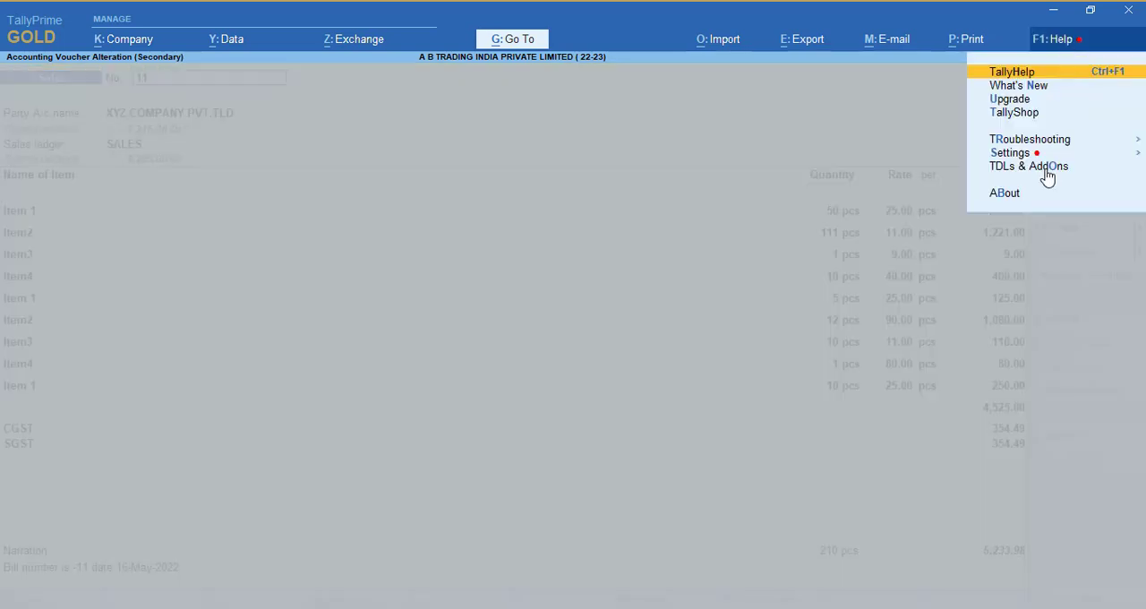
{"action": "left_click", "coordinate": [1051, 171]}
{"action": "left_click", "coordinate": [1073, 206]}
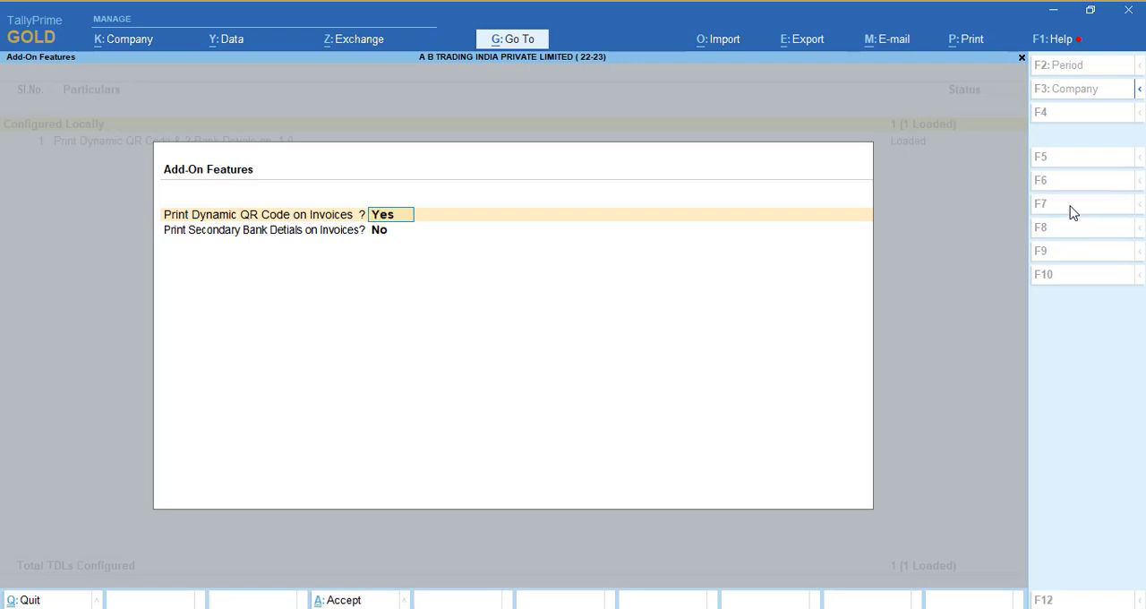
{"action": "key", "text": "Return"}
{"action": "key", "text": "Return"}
{"action": "key", "text": "Return"}
{"action": "key", "text": "Return"}
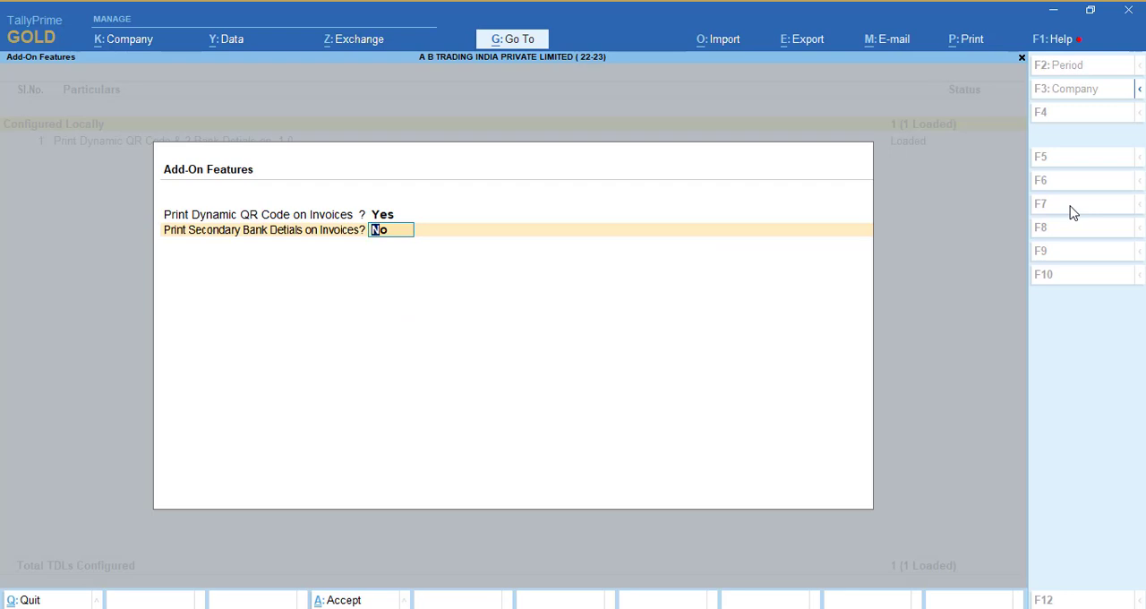
{"action": "type", "text": "y"}
{"action": "key", "text": "Return"}
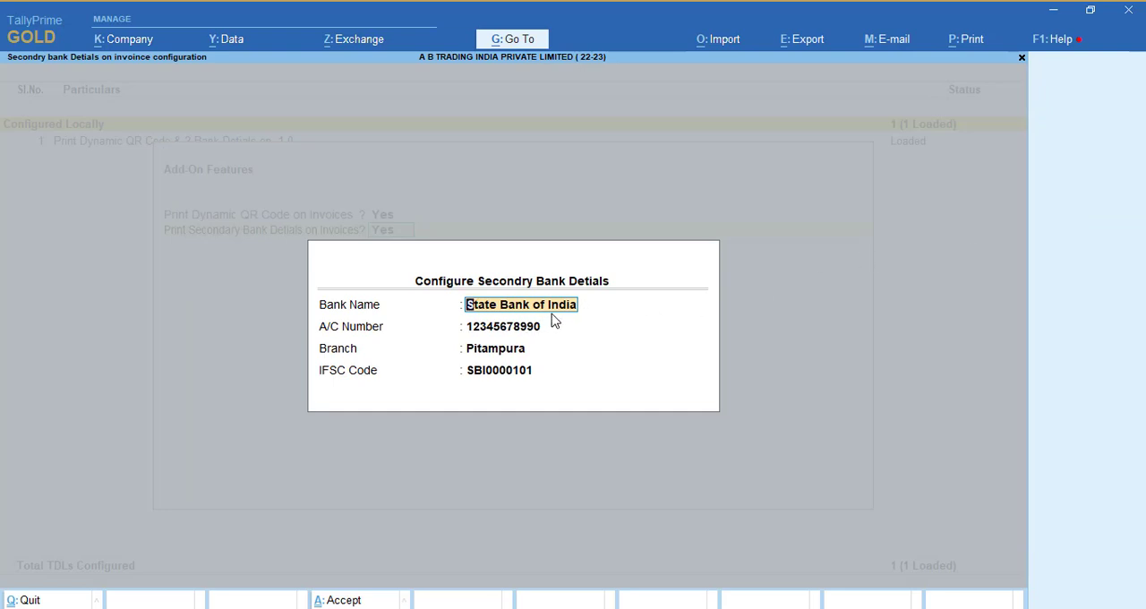
- Keep the secondary State Bank of India details with Pitampura branch, accept the add-on features, and return to the sales voucher
{"action": "left_click", "coordinate": [495, 330]}
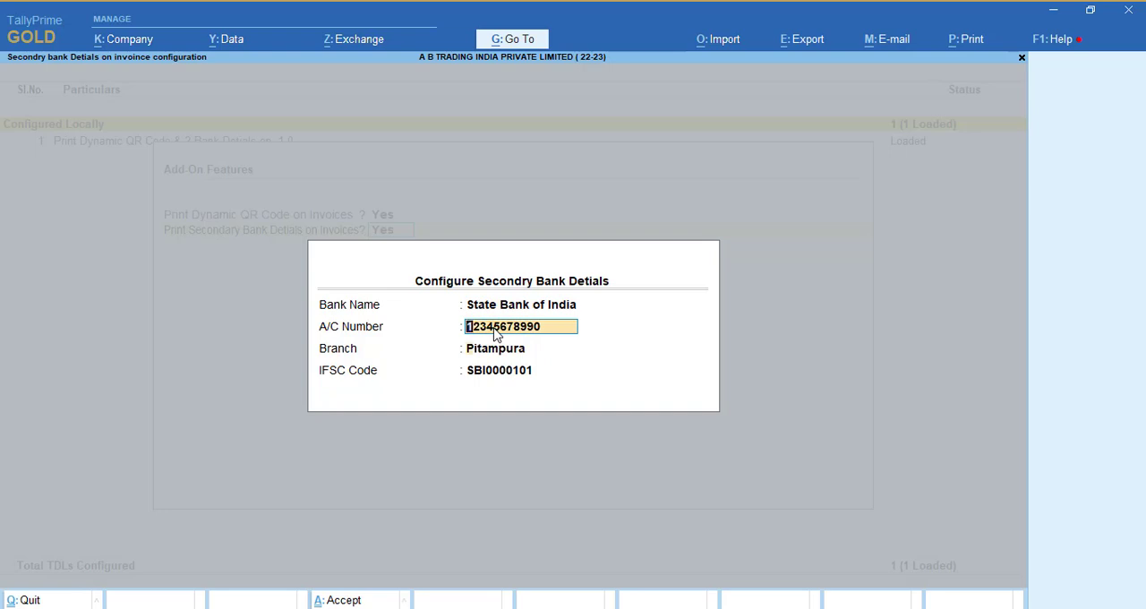
{"action": "key", "text": "Return"}
{"action": "key", "text": "Return"}
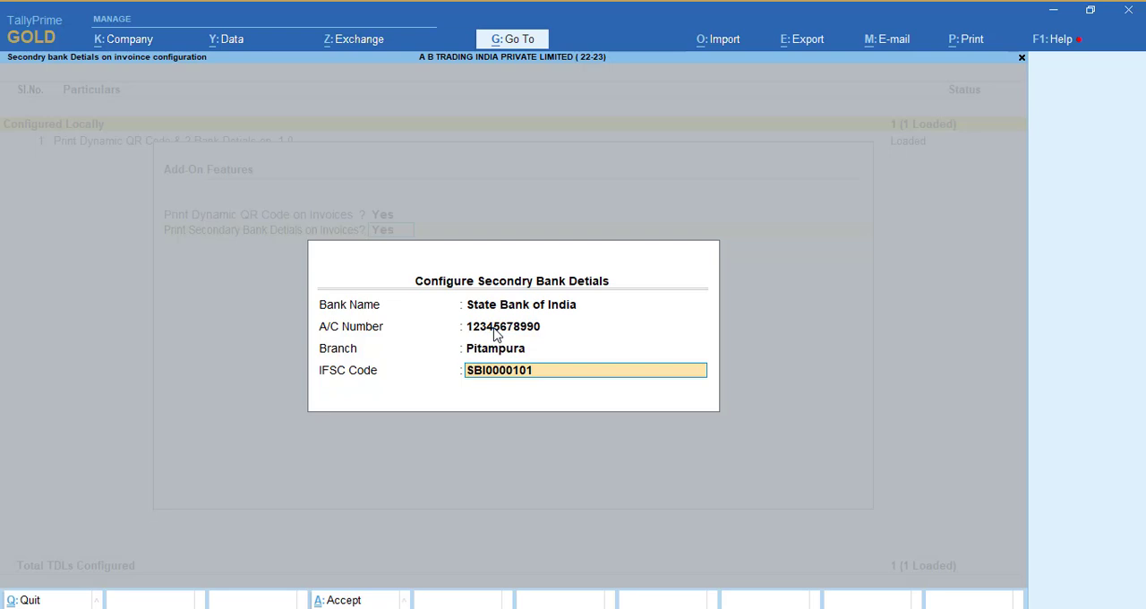
{"action": "key", "text": "Return"}
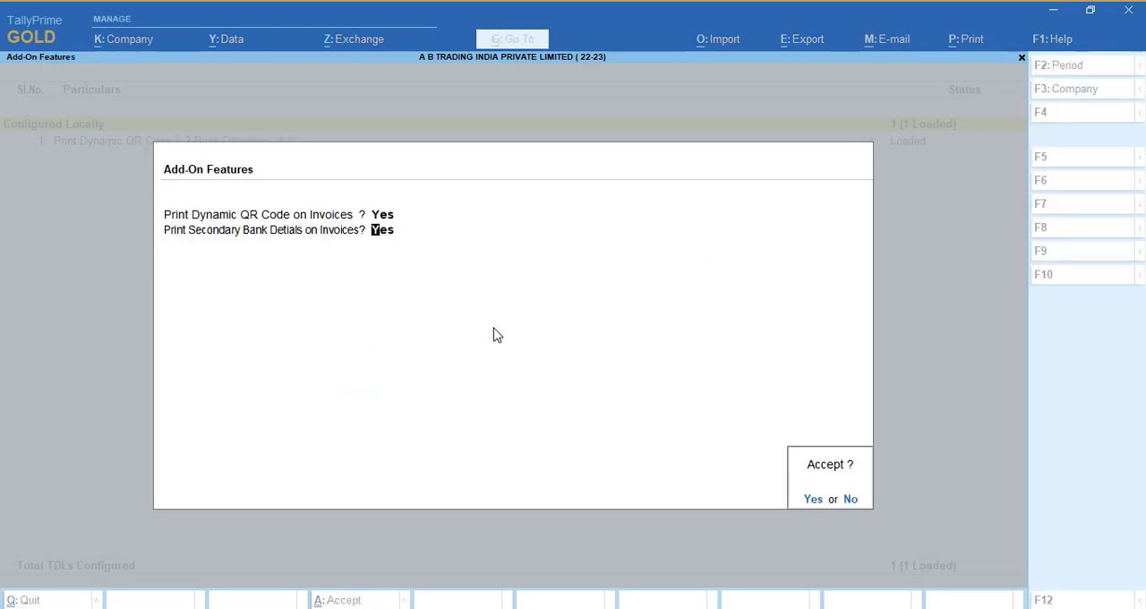
{"action": "key", "text": "Return"}
{"action": "key", "text": "Escape"}
- Preview the voucher's tax invoice enlarged, examine the secondary bank details and payment QR code sections, and return to the voucher
{"action": "key", "text": "alt+p"}
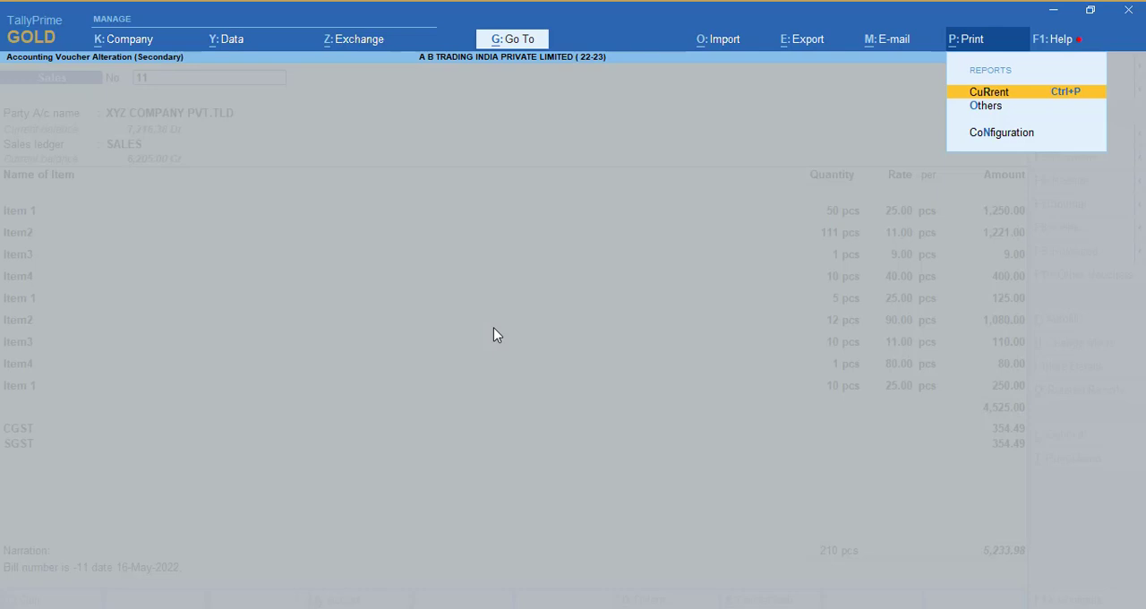
{"action": "key", "text": "Return"}
{"action": "key", "text": "i"}
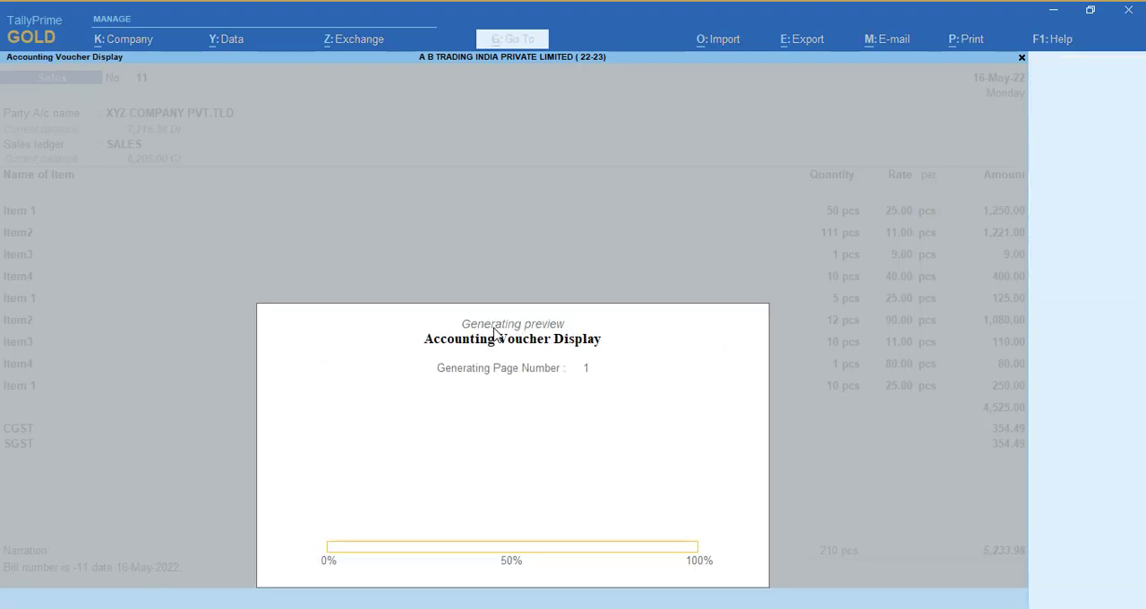
{"action": "key", "text": "alt+z"}
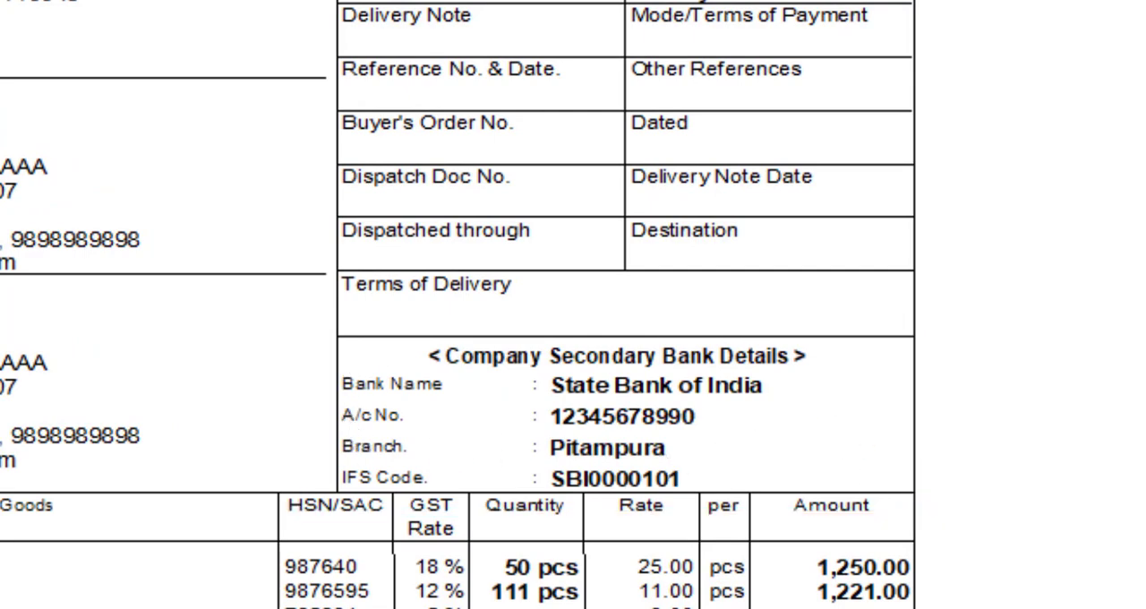
{"action": "scroll", "coordinate": [573, 304], "scroll_direction": "down", "scroll_amount": 8}
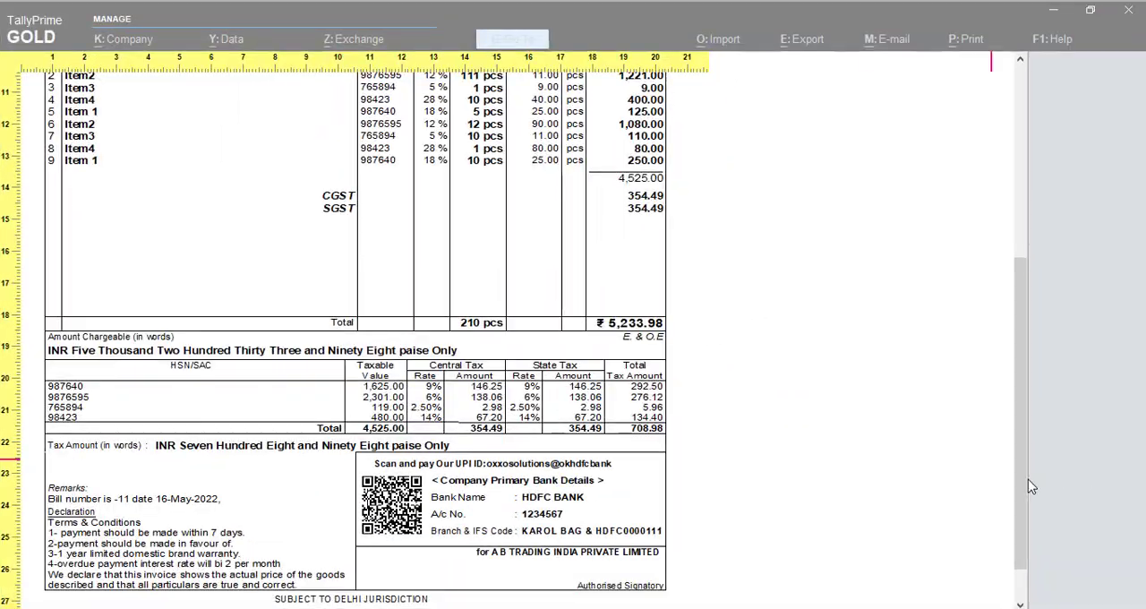
{"action": "left_click_drag", "start_coordinate": [1028, 486], "coordinate": [1029, 328]}
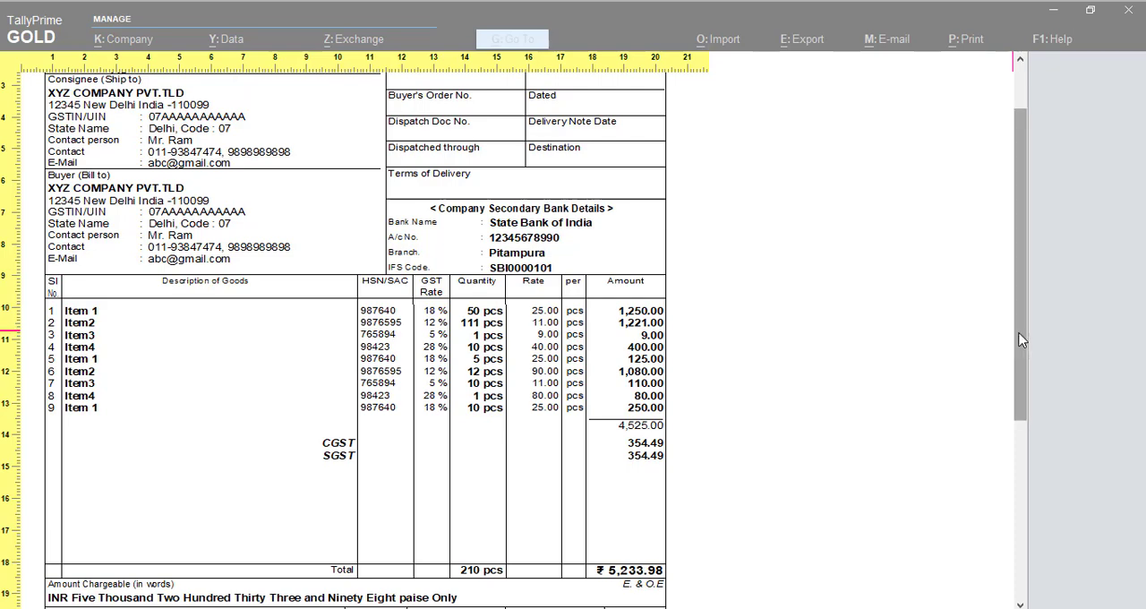
{"action": "mouse_move", "coordinate": [1022, 339]}
{"action": "left_mouse_down"}
{"action": "mouse_move", "coordinate": [1020, 472]}
{"action": "mouse_move", "coordinate": [1022, 339]}
{"action": "left_mouse_up"}
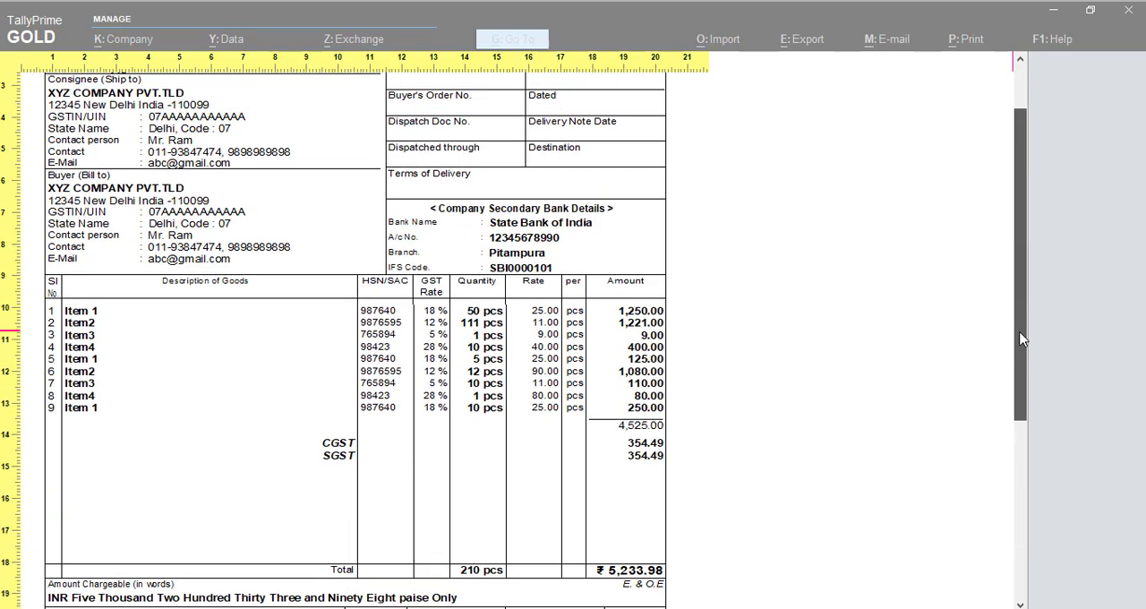
{"action": "key", "text": "Escape"}
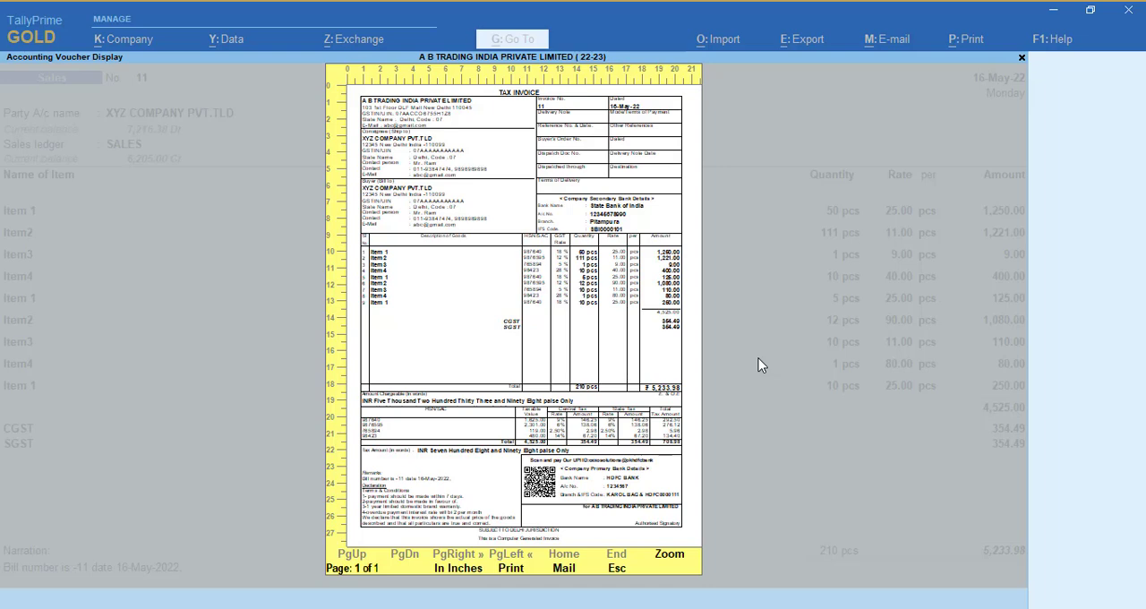
{"action": "key", "text": "Escape"}
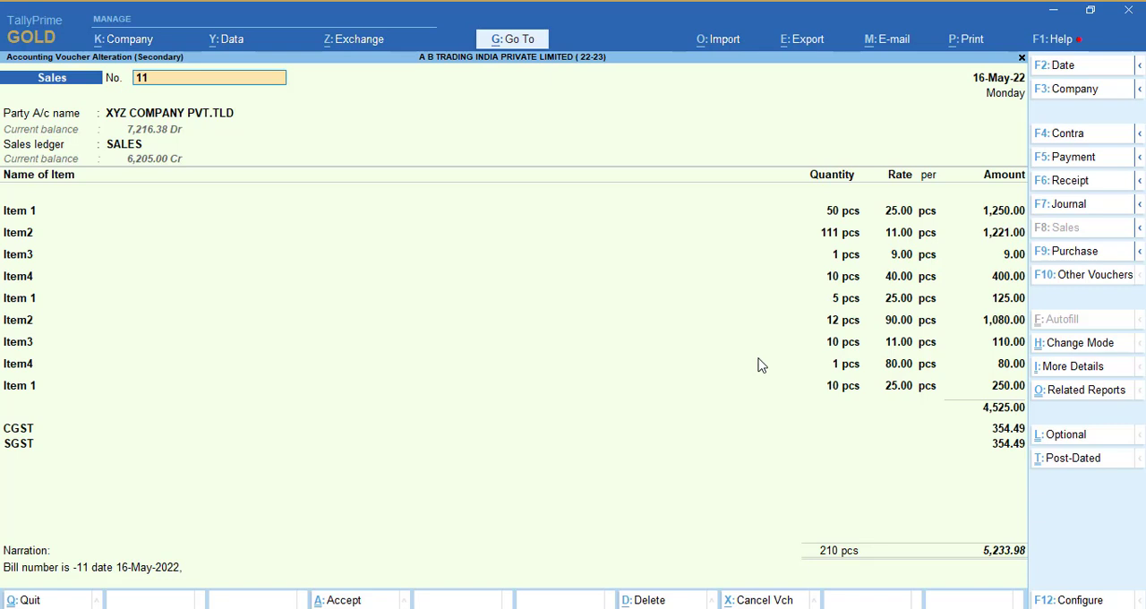
- Export the current sales voucher in PDF (Read-only document) format, overwriting Accounting Voucher.pdf
{"action": "key", "text": "alt+e"}
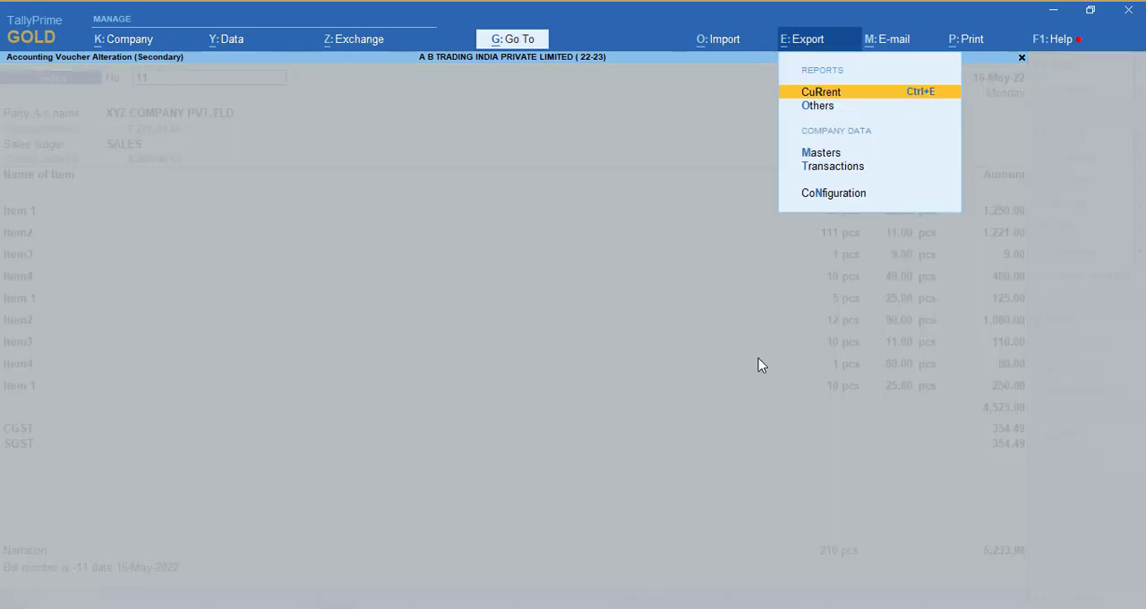
{"action": "key", "text": "Return"}
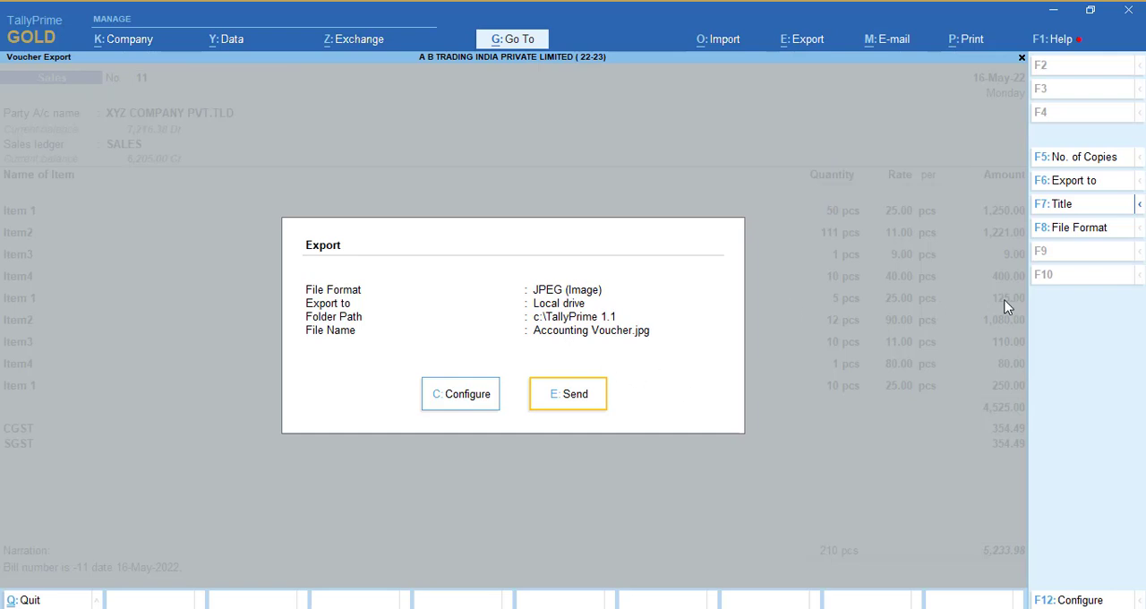
{"action": "left_click", "coordinate": [1074, 230]}
{"action": "key", "text": "Down"}
{"action": "key", "text": "Return"}
{"action": "key", "text": "Return"}
{"action": "key", "text": "Return"}
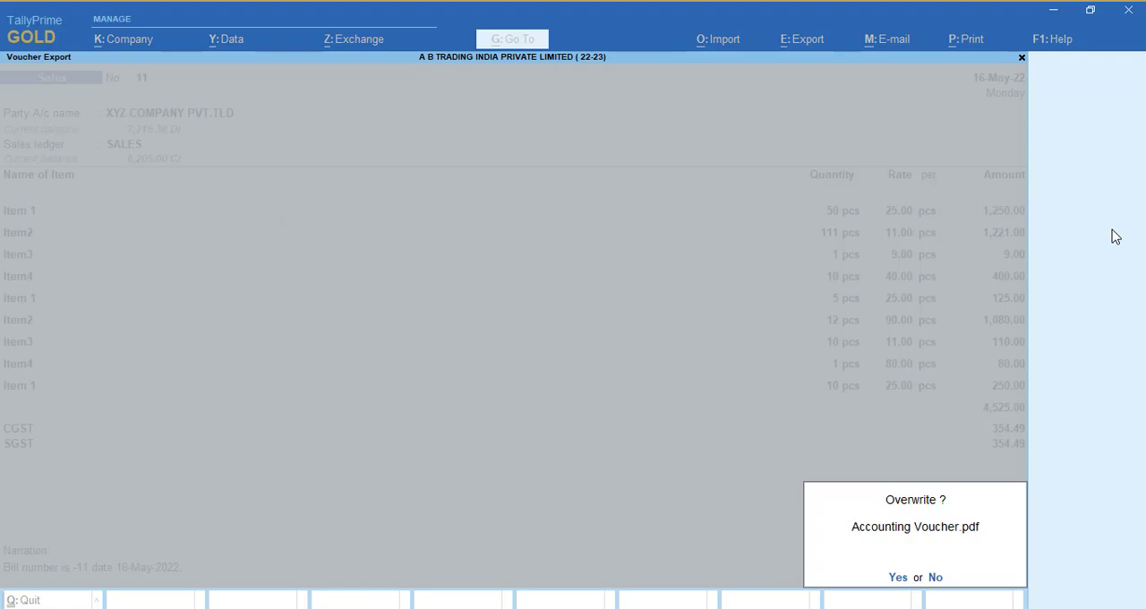
{"action": "key", "text": "y"}
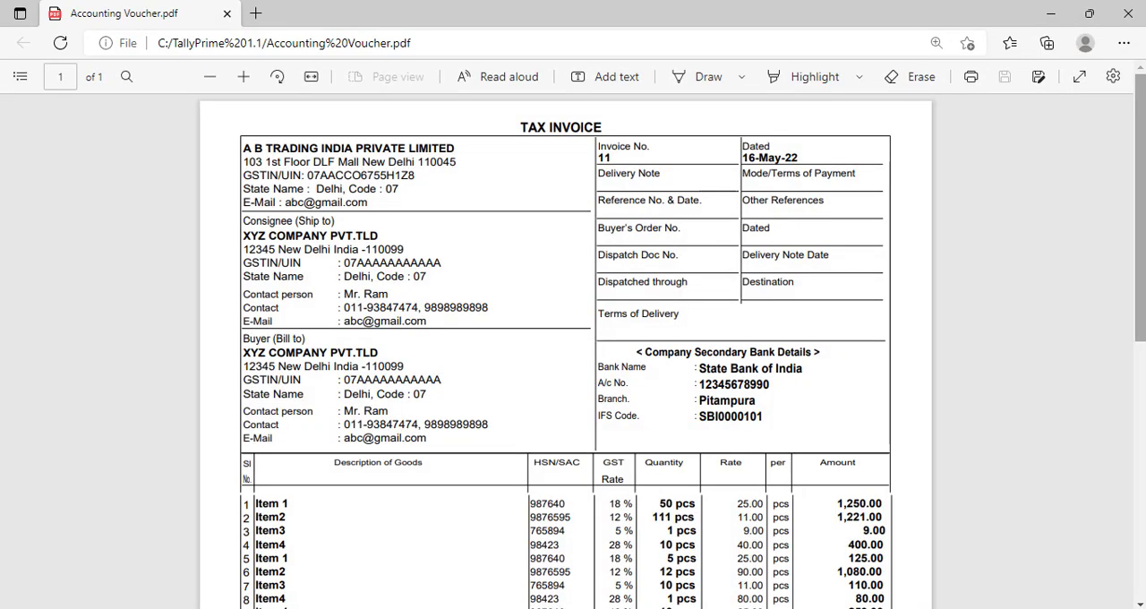
- Examine the secondary bank details, payment QR code and primary bank details in the exported PDF, and close it
{"action": "scroll", "coordinate": [745, 292], "scroll_direction": "down", "scroll_amount": 1}
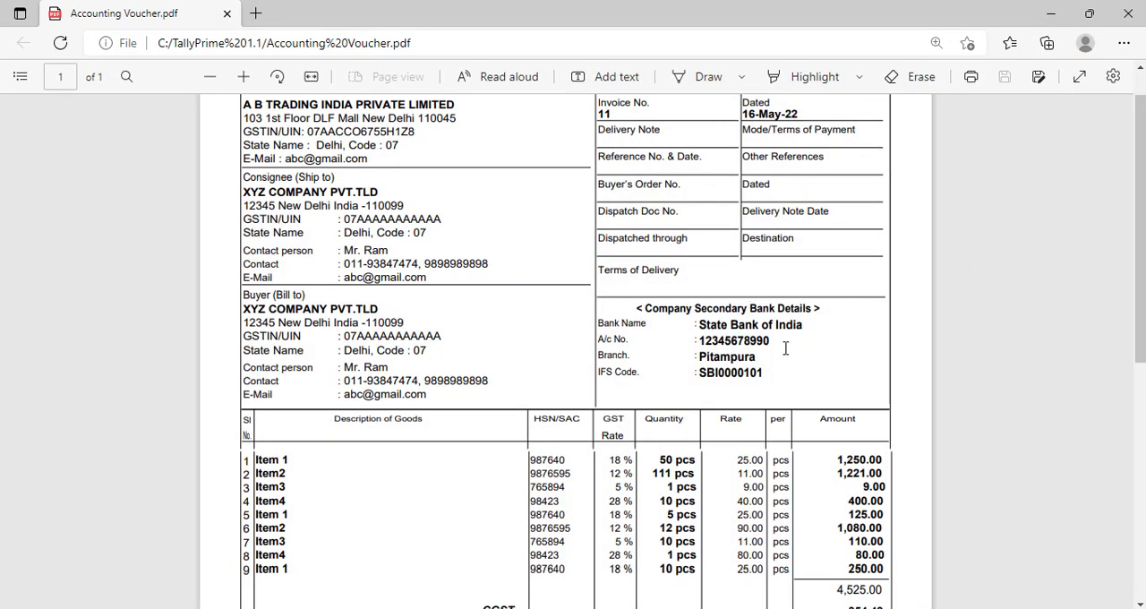
{"action": "left_click_drag", "start_coordinate": [767, 341], "coordinate": [730, 324]}
{"action": "left_click_drag", "start_coordinate": [1135, 336], "coordinate": [1118, 519]}
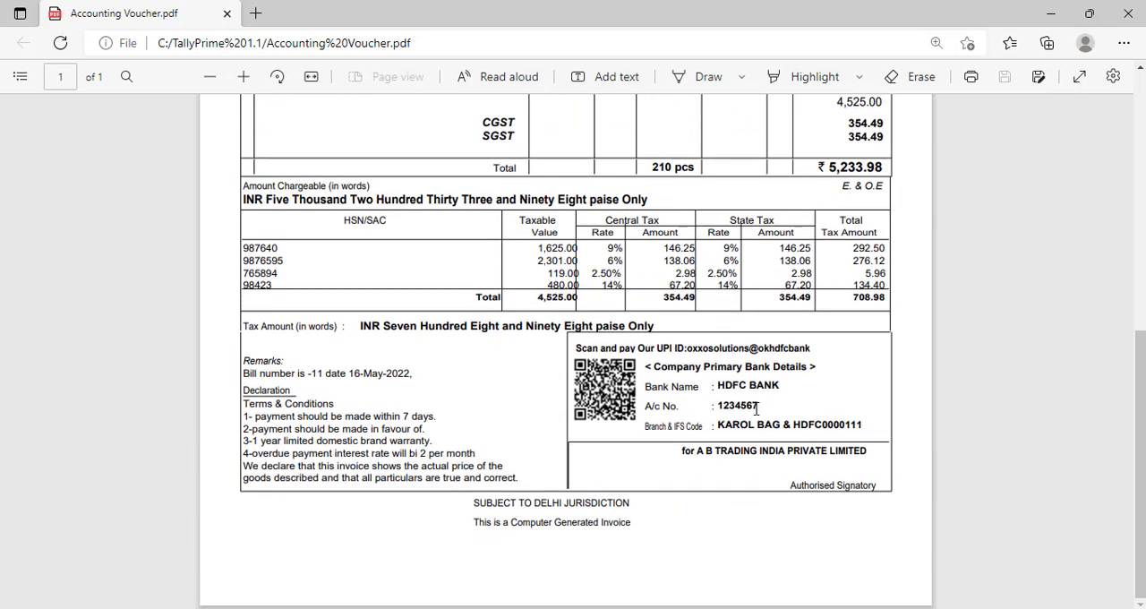
{"action": "left_click", "coordinate": [1128, 14]}
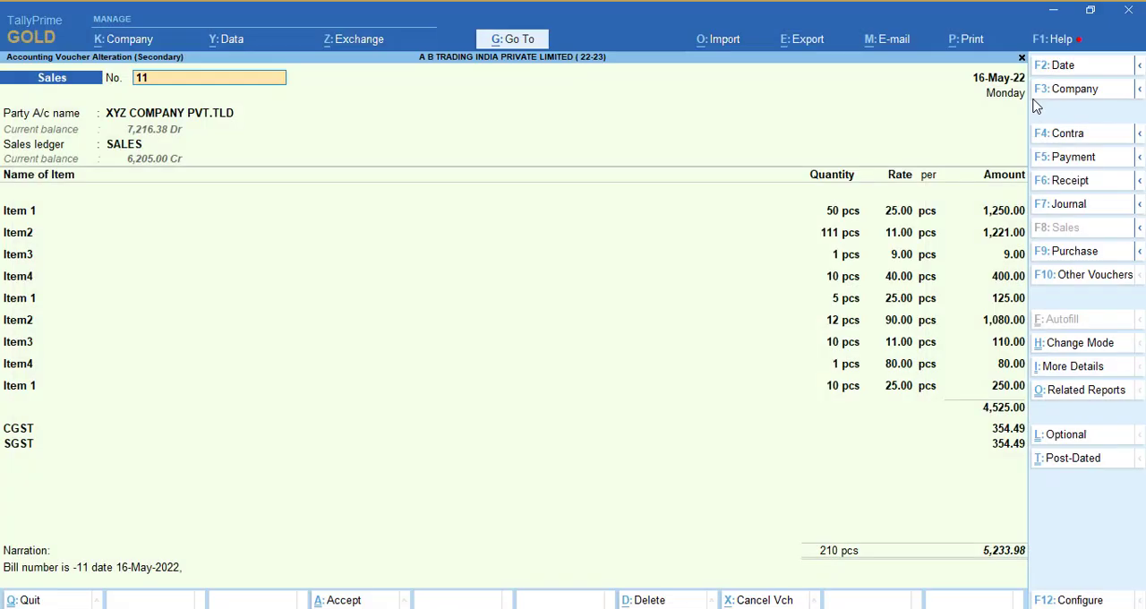
- Export the current sales voucher in JPEG (Image) format as Accounting Voucher.jpg
{"action": "key", "text": "alt+e"}
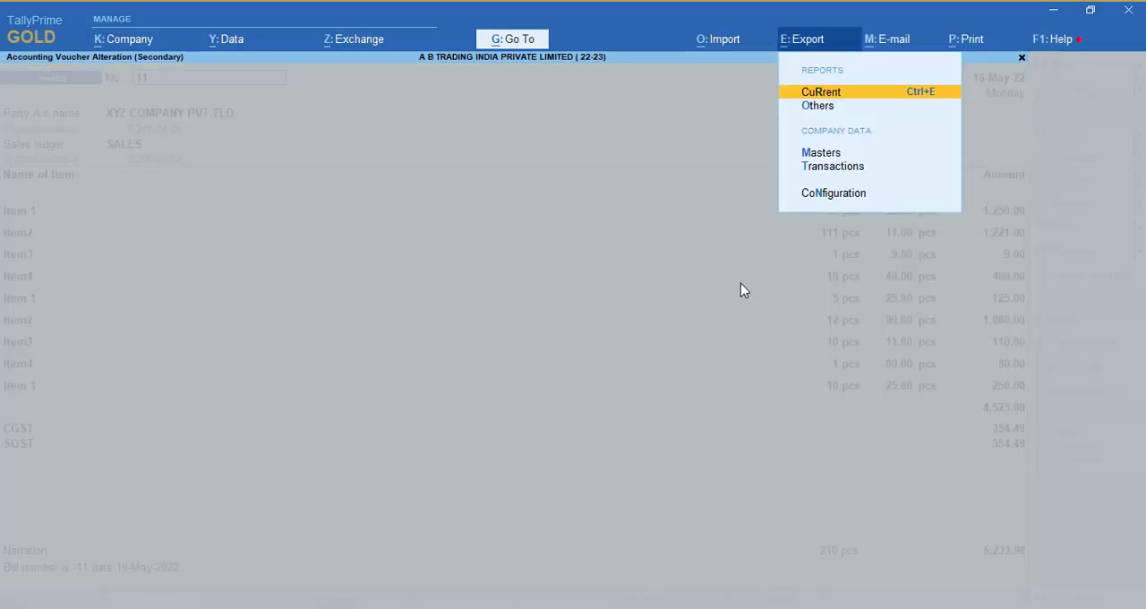
{"action": "key", "text": "Return"}
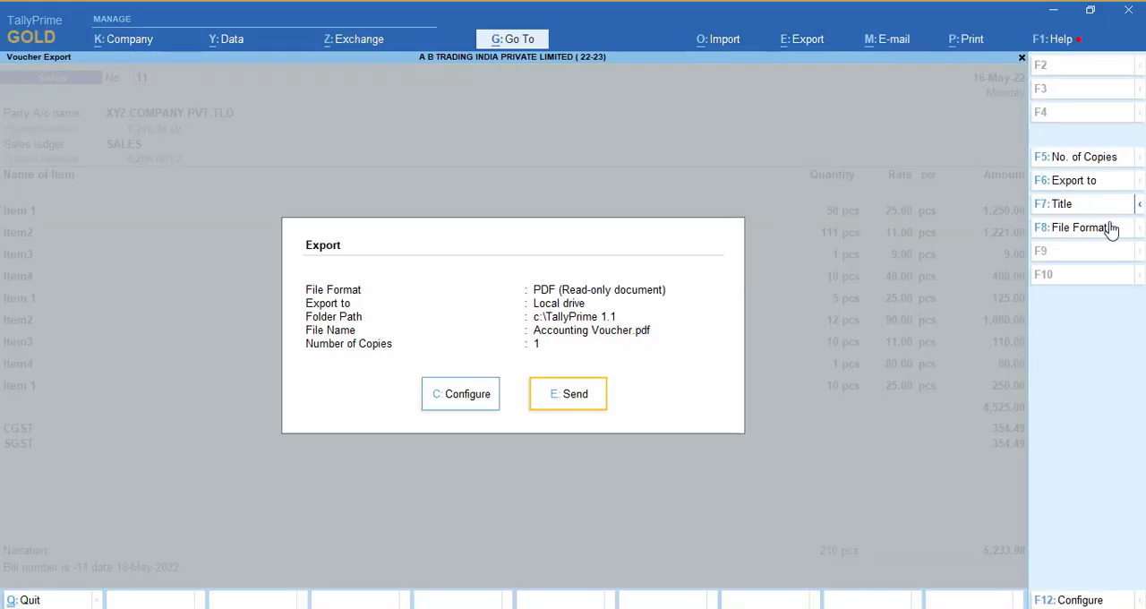
{"action": "left_click", "coordinate": [1069, 229]}
{"action": "key", "text": "Up"}
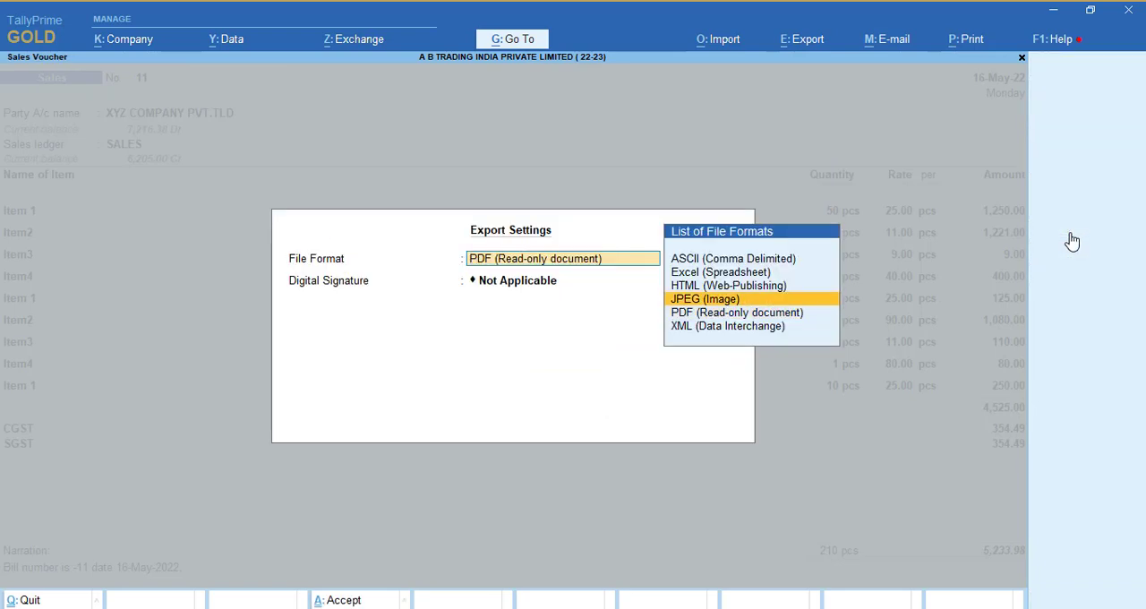
{"action": "key", "text": "Return"}
{"action": "key", "text": "Return"}
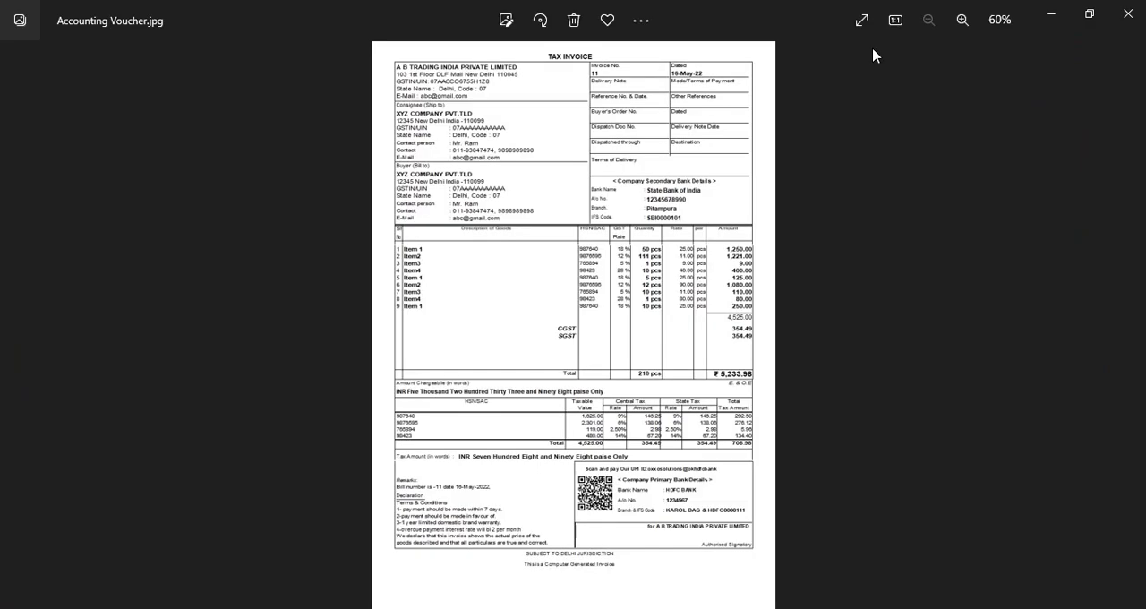
- Enlarge the exported JPEG invoice, examine both bank details sections and the payment QR code, and close the image
{"action": "left_click", "coordinate": [961, 24]}
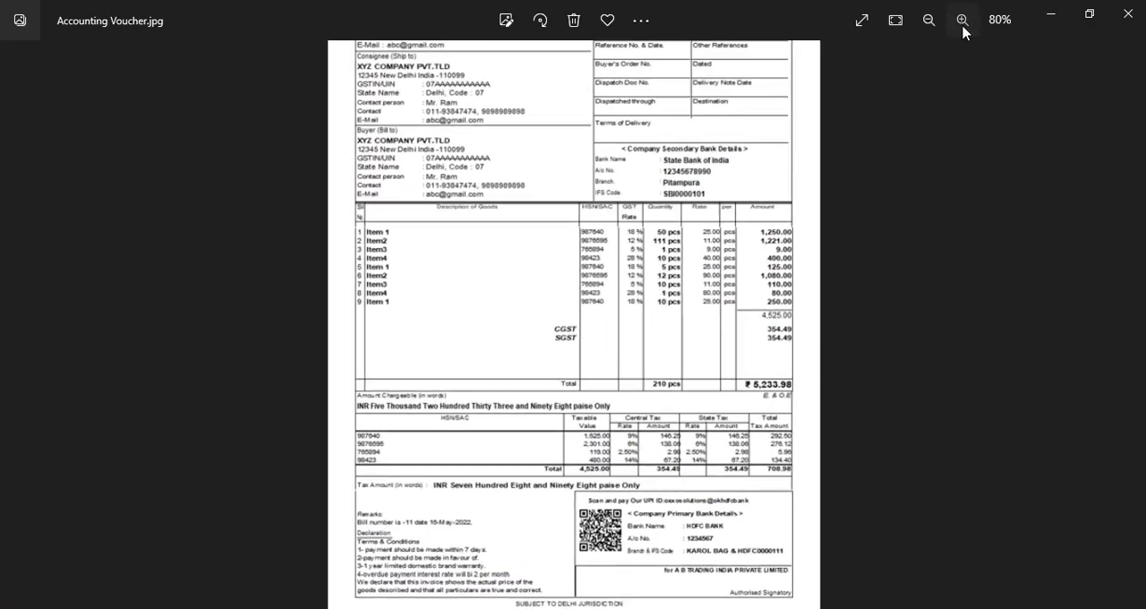
{"action": "left_click", "coordinate": [961, 25]}
{"action": "left_click", "coordinate": [962, 27]}
{"action": "scroll", "coordinate": [708, 409], "scroll_direction": "up", "scroll_amount": 5}
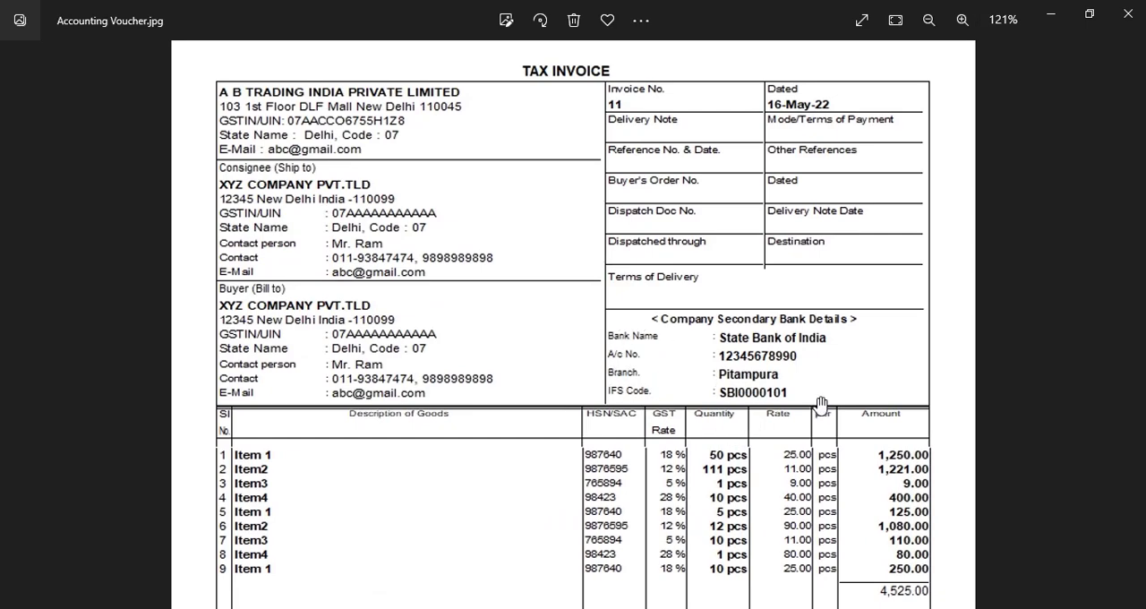
{"action": "scroll", "coordinate": [803, 382], "scroll_direction": "down", "scroll_amount": 5}
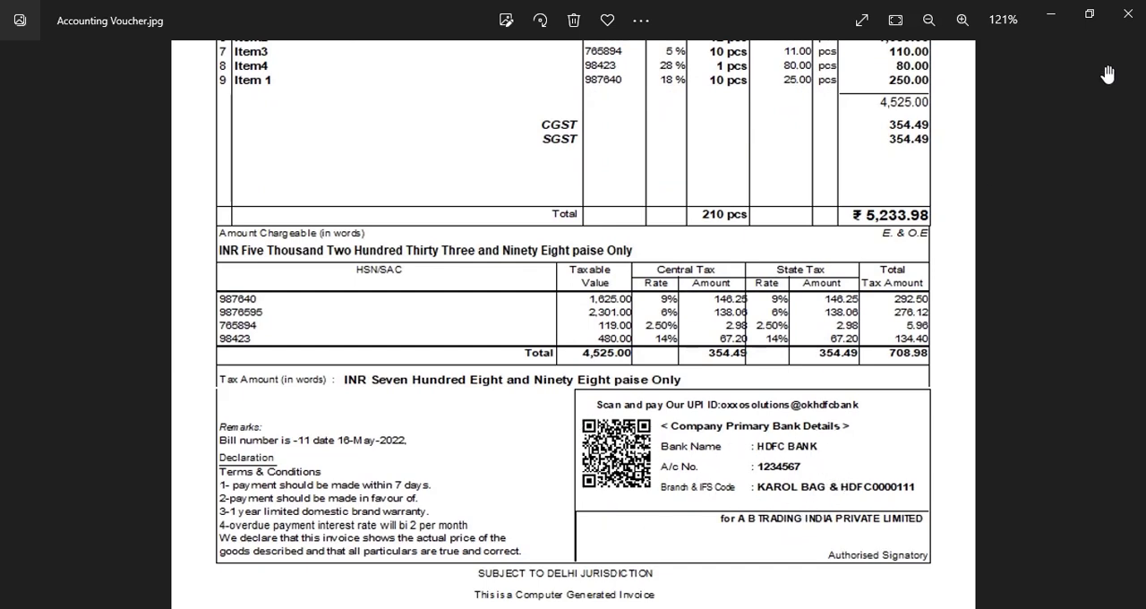
{"action": "left_click", "coordinate": [1126, 14]}
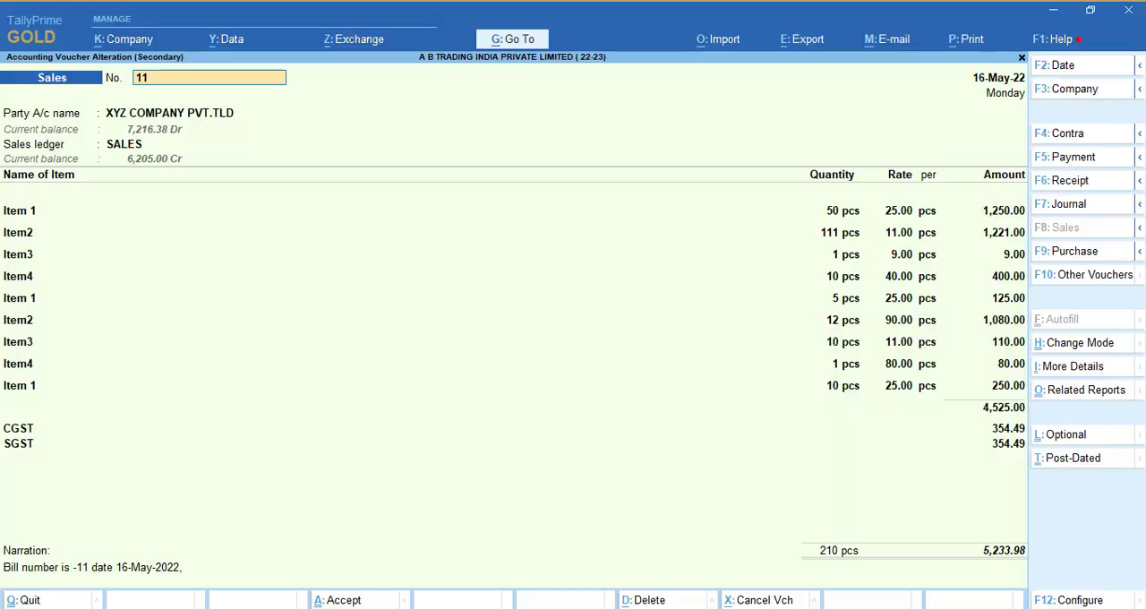
- Switch to File Explorer and view the Dynamic Payment QR Code on Invoice.tcp file in the QR Code TDL folder
{"action": "left_click", "coordinate": [179, 608]}
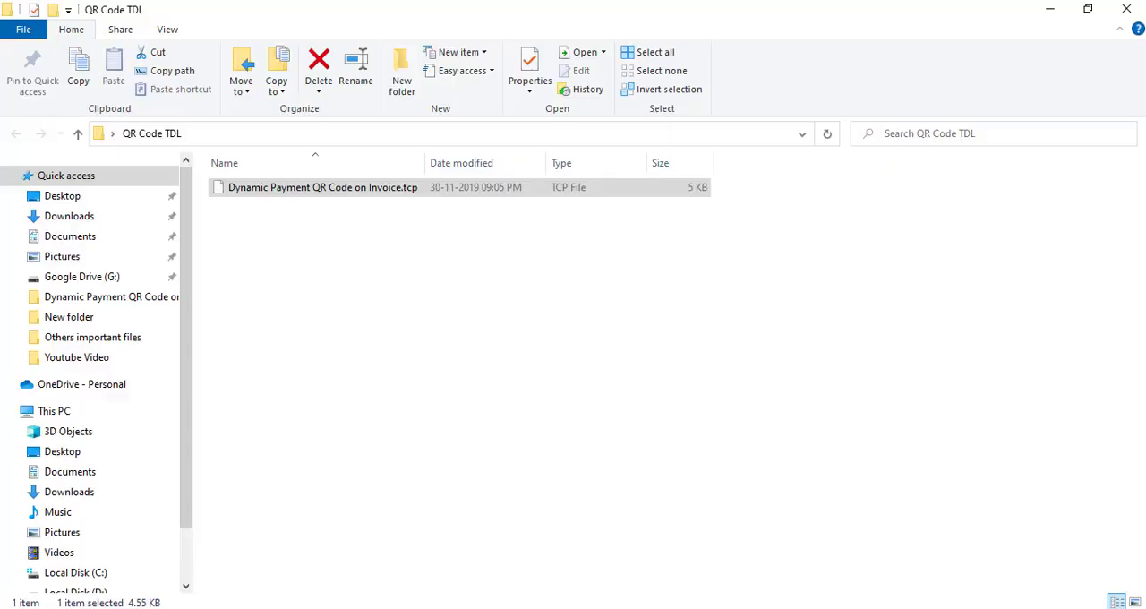
{"action": "left_click", "coordinate": [448, 493]}
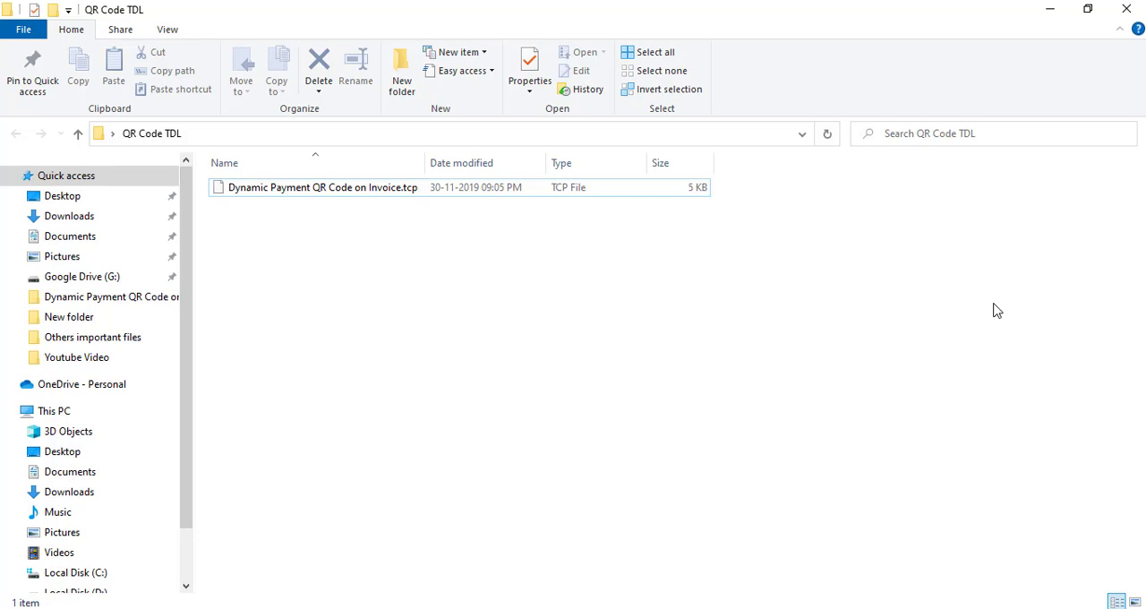
{"action": "key", "text": "alt+Tab"}
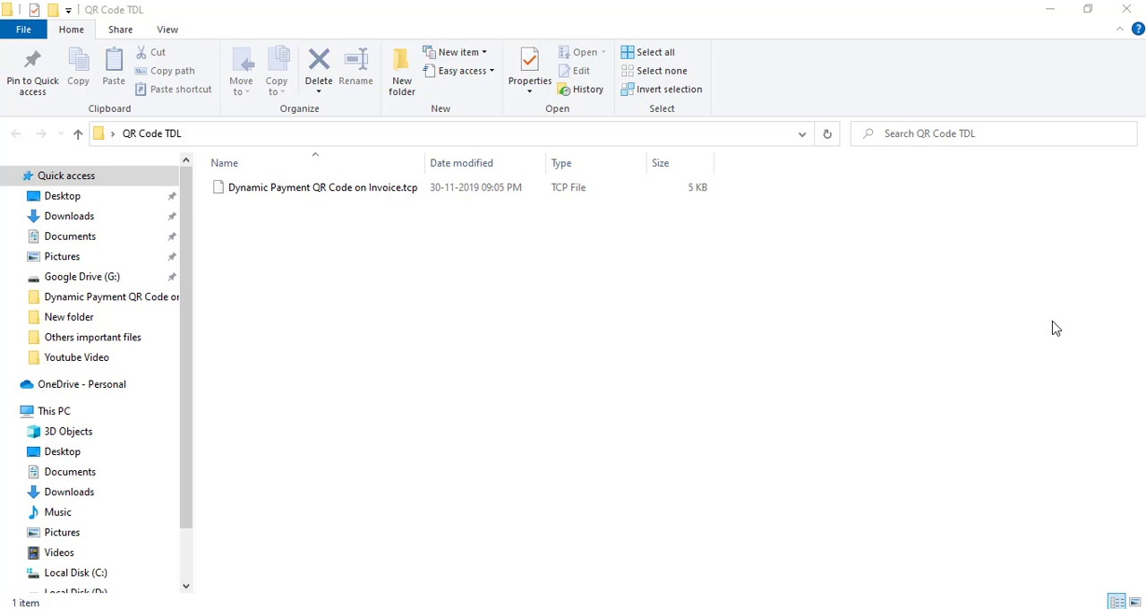
{"action": "left_click", "coordinate": [996, 310]}
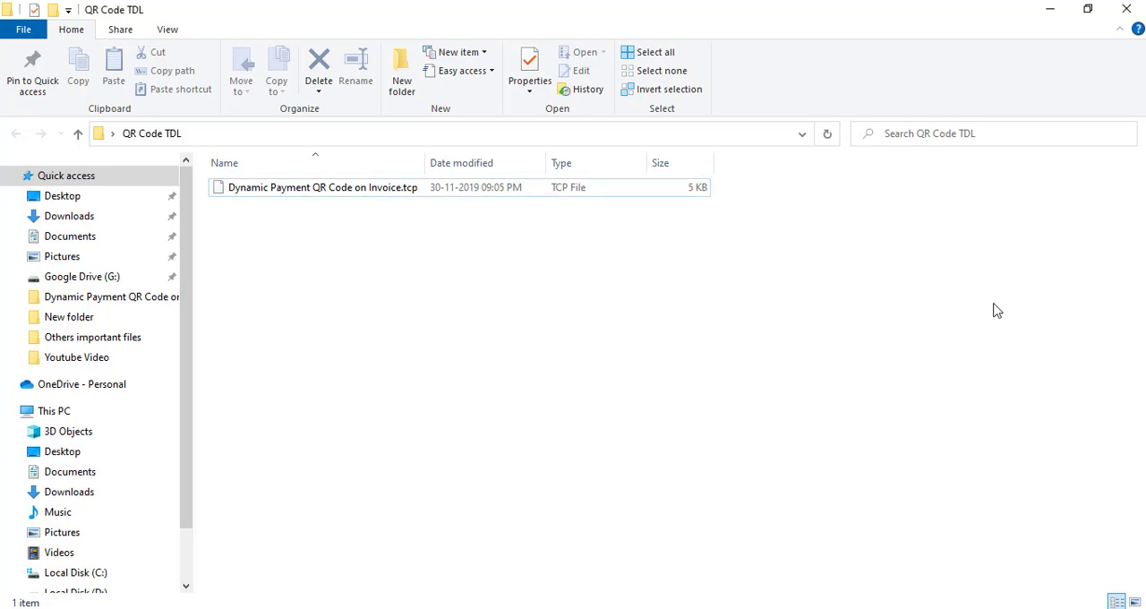